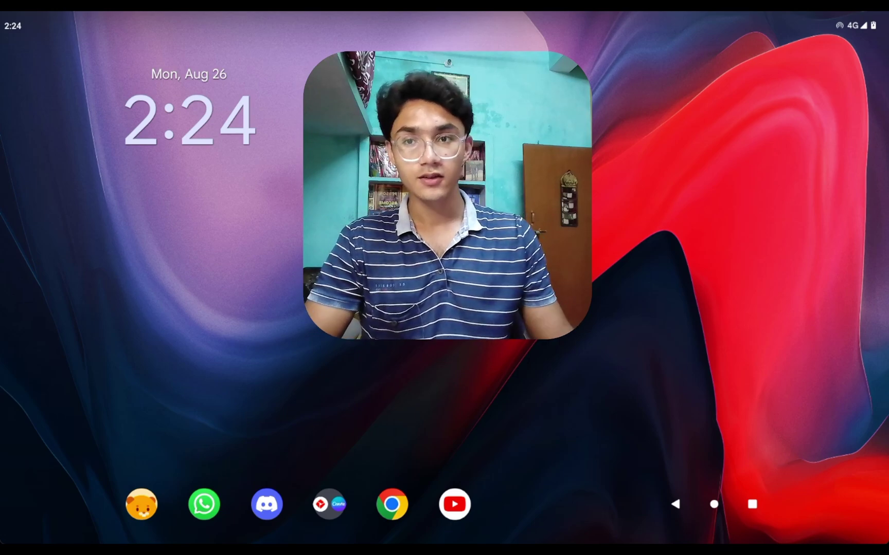
Browse the notification shade, the Discover feed's iPhone 16 Series price article and the Clock app.
{"action": "mouse_move", "coordinate": [180, 121]}
{"action": "left_mouse_down"}
{"action": "mouse_move", "coordinate": [181, 288]}
{"action": "mouse_move", "coordinate": [180, 120]}
{"action": "left_mouse_up"}
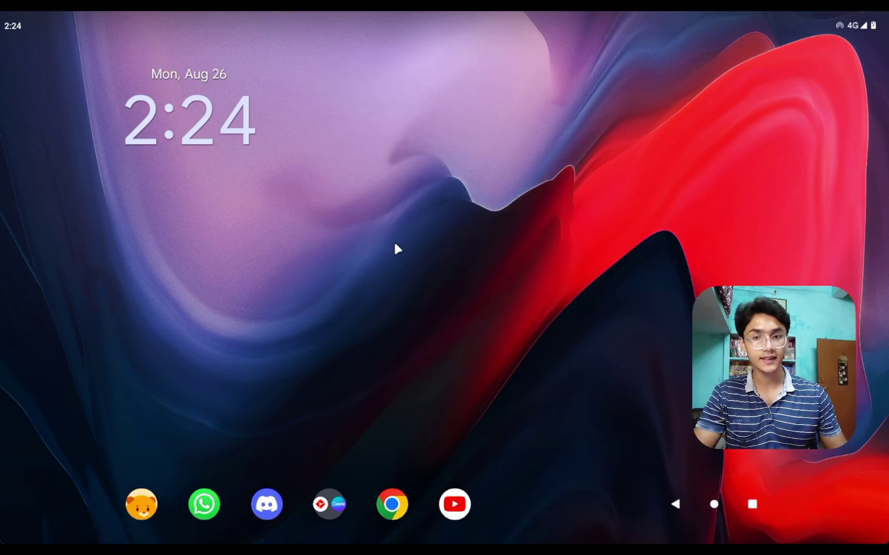
{"action": "left_click_drag", "start_coordinate": [540, 216], "coordinate": [555, 219]}
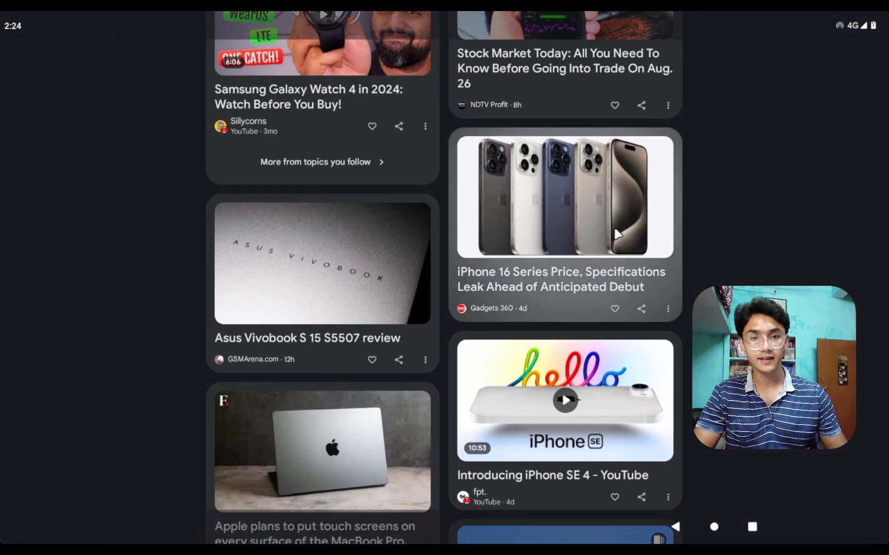
{"action": "left_click", "coordinate": [660, 179]}
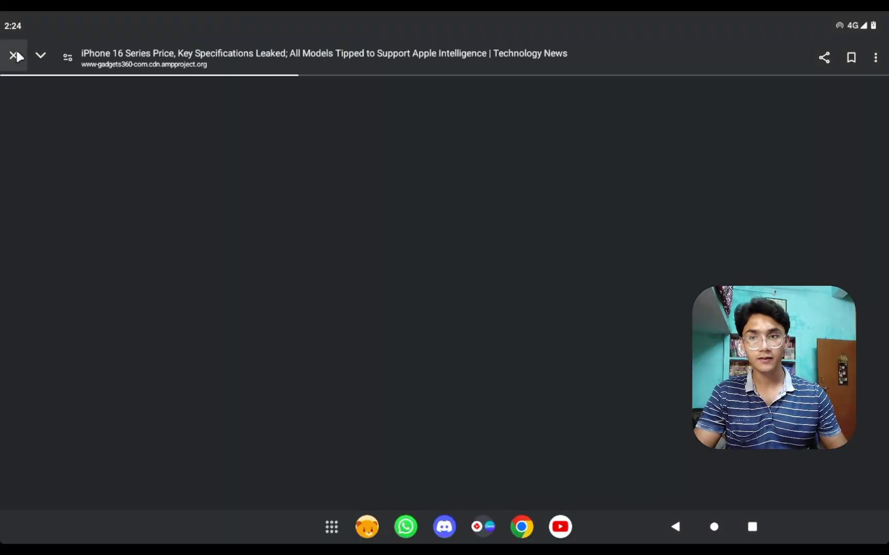
{"action": "left_click", "coordinate": [15, 56]}
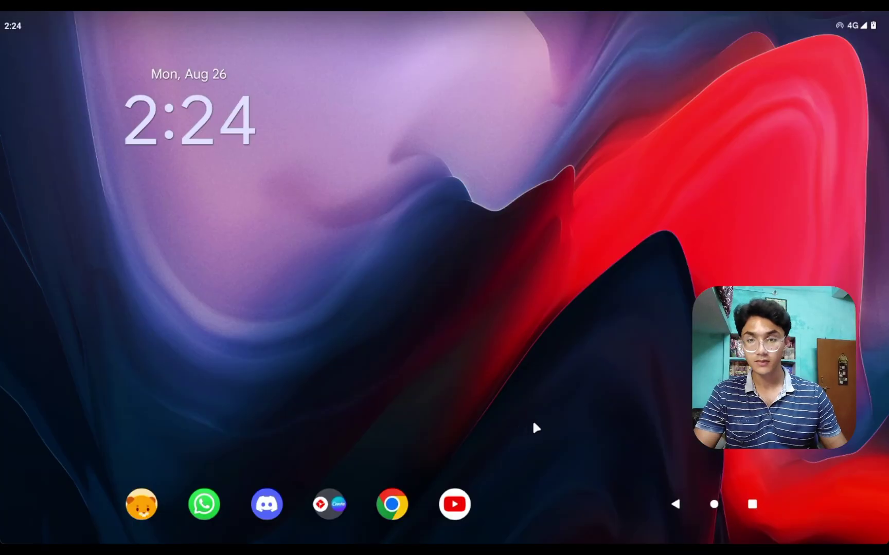
{"action": "left_click", "coordinate": [206, 116]}
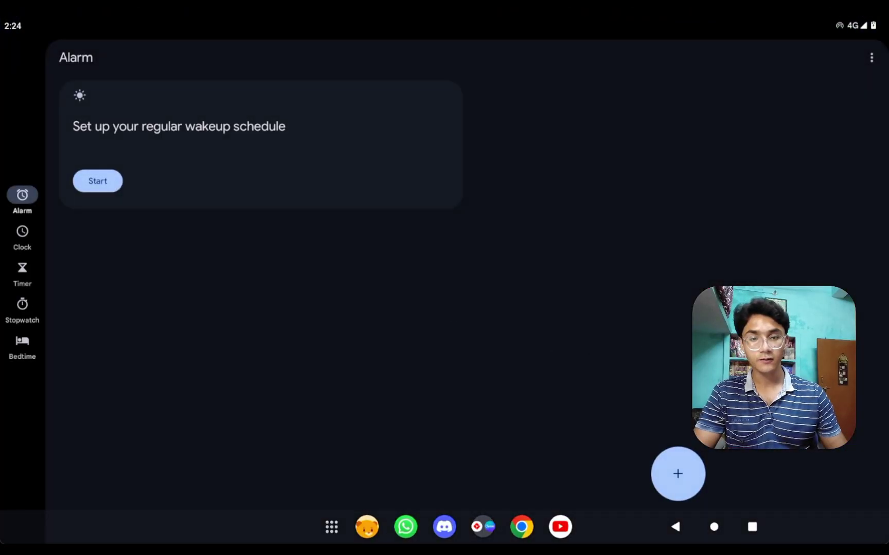
{"action": "left_click", "coordinate": [714, 527]}
Check the Internet details and the second page of quick settings, then close the shade.
{"action": "left_click_drag", "start_coordinate": [482, 19], "coordinate": [466, 81]}
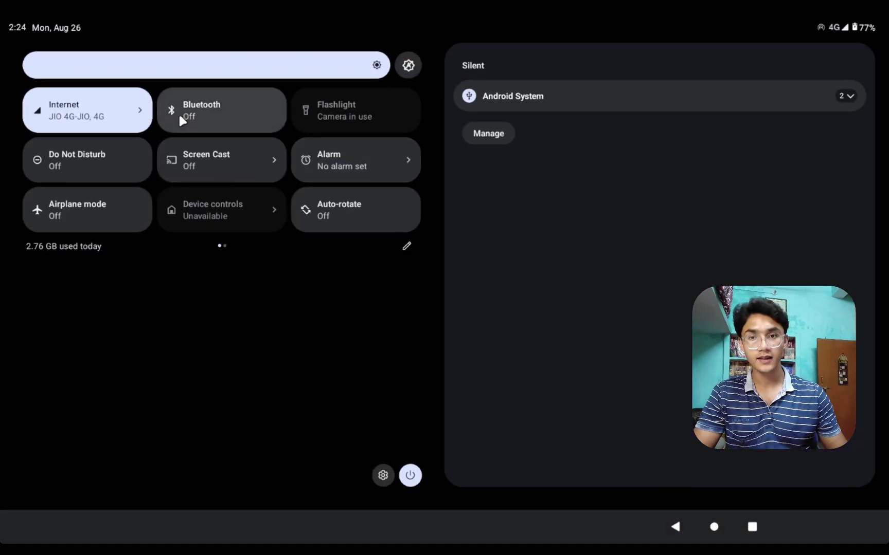
{"action": "left_click", "coordinate": [137, 110]}
{"action": "left_click", "coordinate": [671, 255]}
{"action": "left_click_drag", "start_coordinate": [360, 187], "coordinate": [44, 177]}
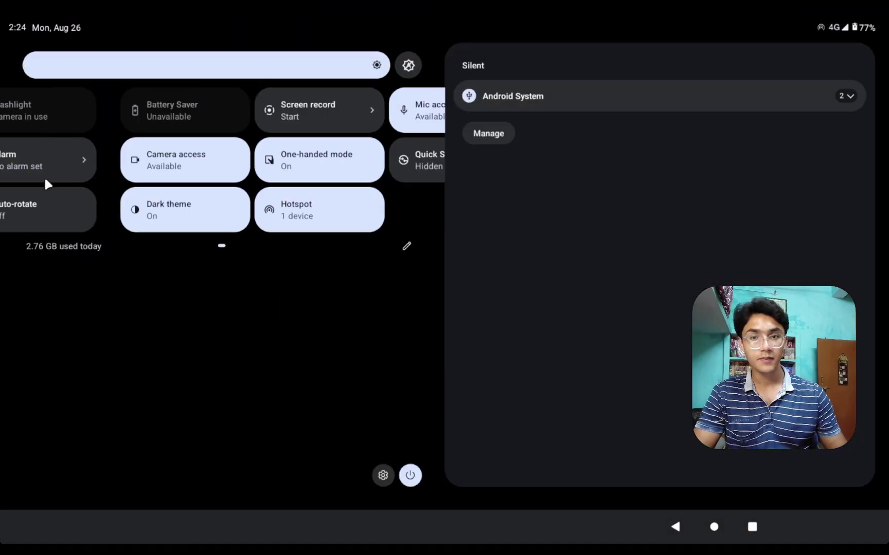
{"action": "left_click", "coordinate": [471, 223]}
Launch PS Touch Plus from the app drawer.
{"action": "left_click_drag", "start_coordinate": [545, 442], "coordinate": [558, 323]}
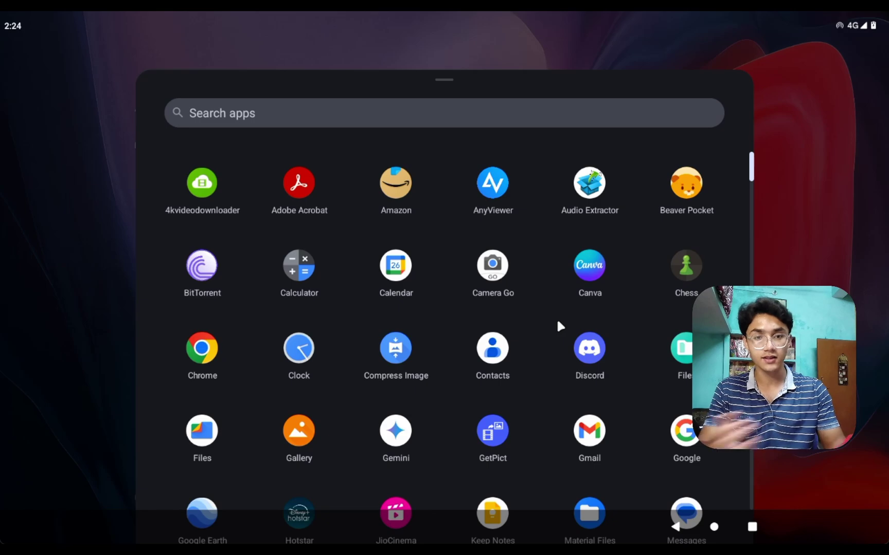
{"action": "scroll", "coordinate": [557, 323], "scroll_direction": "down", "scroll_amount": 5}
{"action": "scroll", "coordinate": [555, 340], "scroll_direction": "down", "scroll_amount": 2}
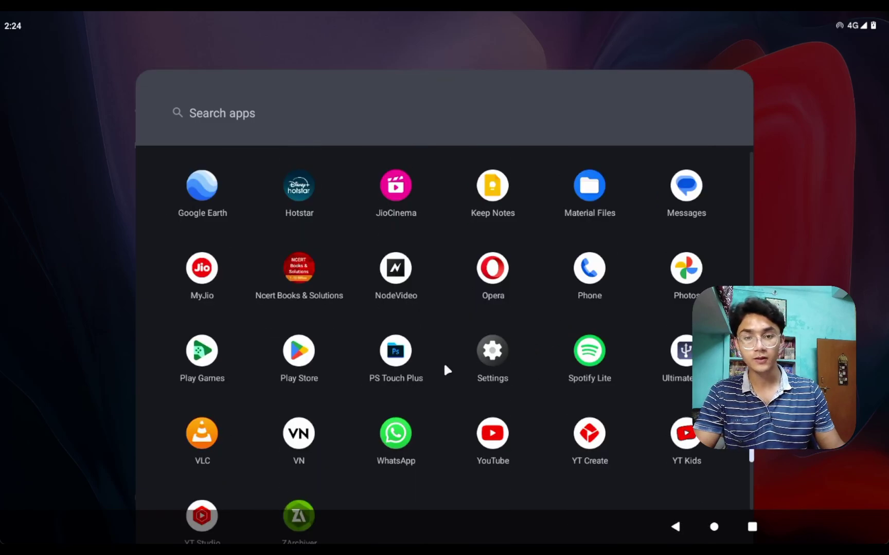
{"action": "left_click", "coordinate": [393, 350]}
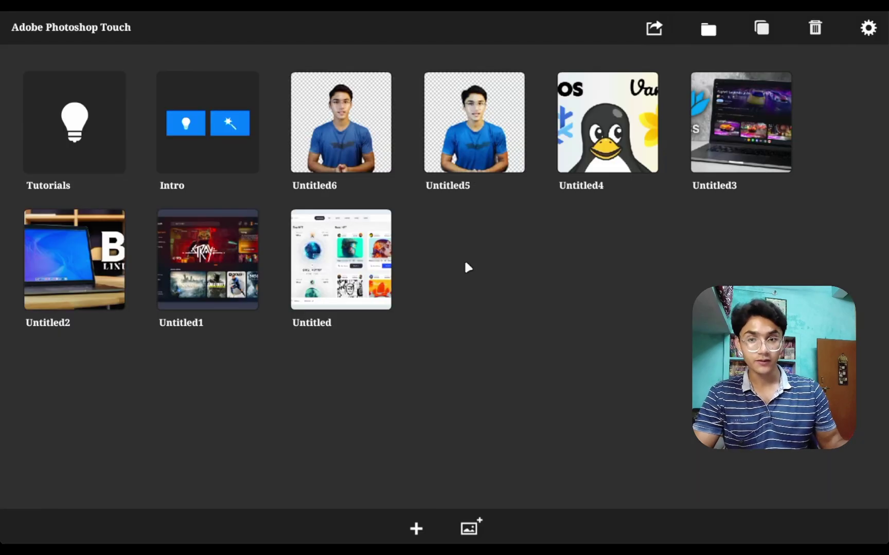
Cancel the New Blank Project dialog and open the Untitled1 Stray project instead.
{"action": "left_click", "coordinate": [417, 526]}
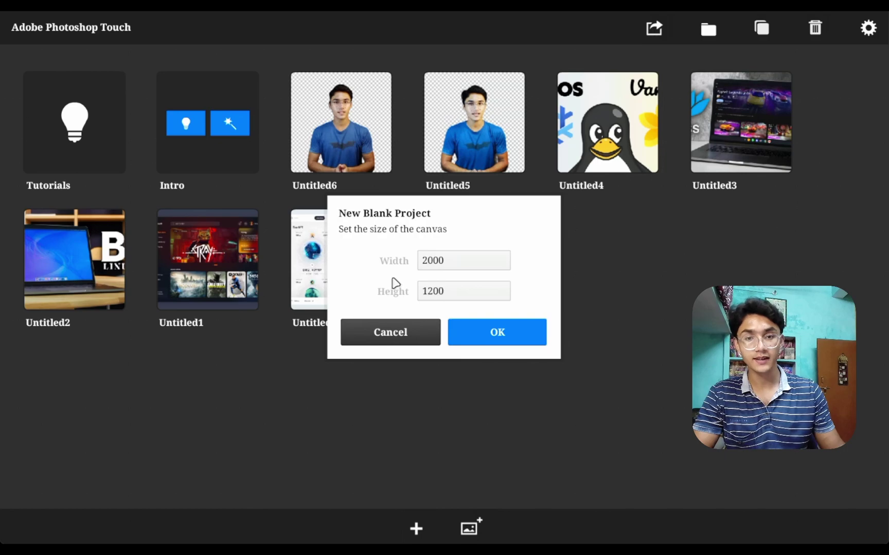
{"action": "left_click", "coordinate": [376, 332]}
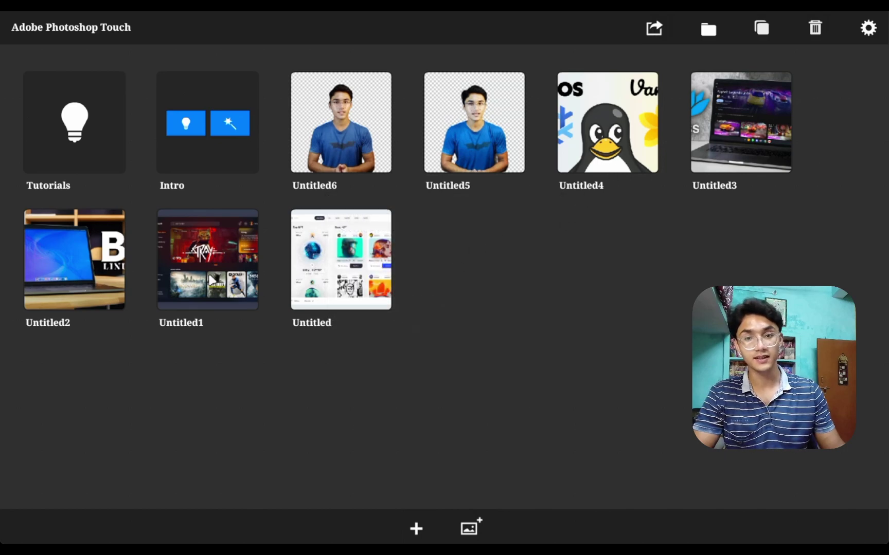
{"action": "left_click", "coordinate": [212, 281]}
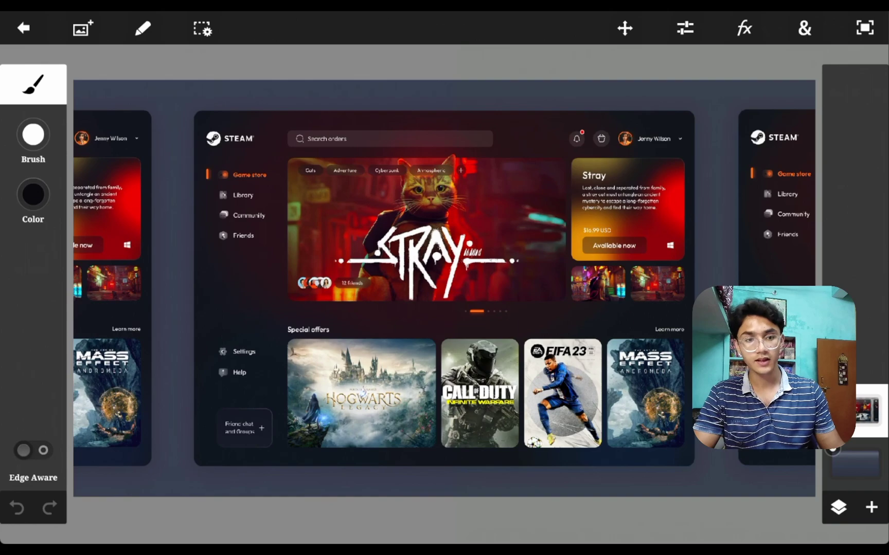
Switch the selection tool to the polygonal lasso.
{"action": "left_click", "coordinate": [142, 30]}
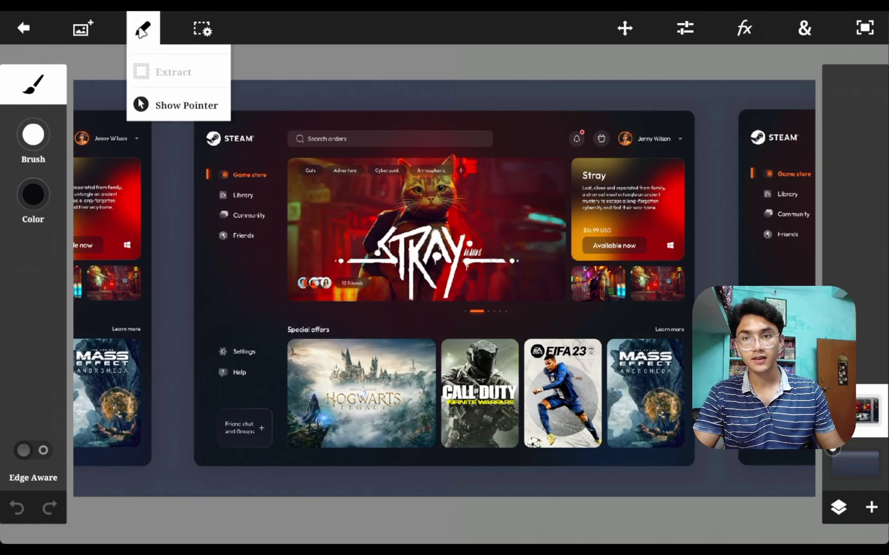
{"action": "left_click", "coordinate": [25, 85]}
{"action": "left_click", "coordinate": [33, 205]}
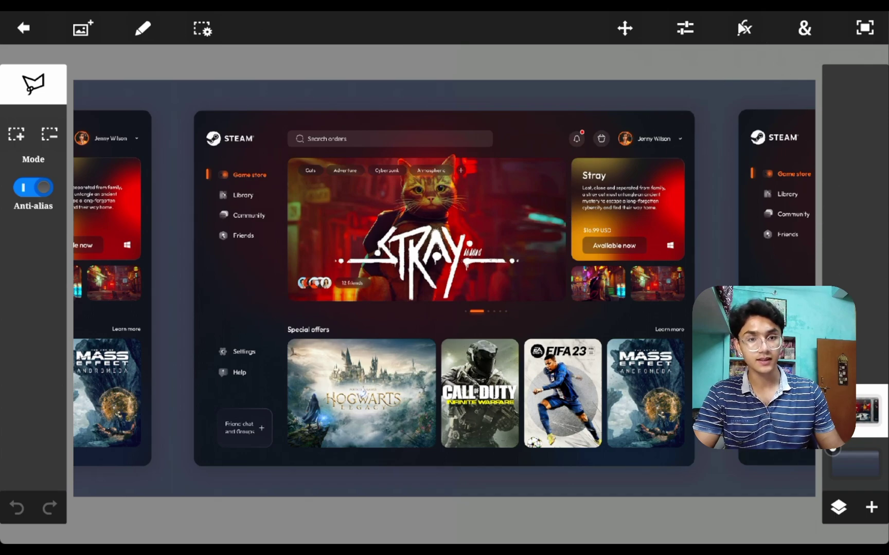
Browse the Stylize and Artistic effects, then bring up the Curves adjustment.
{"action": "left_click", "coordinate": [743, 29]}
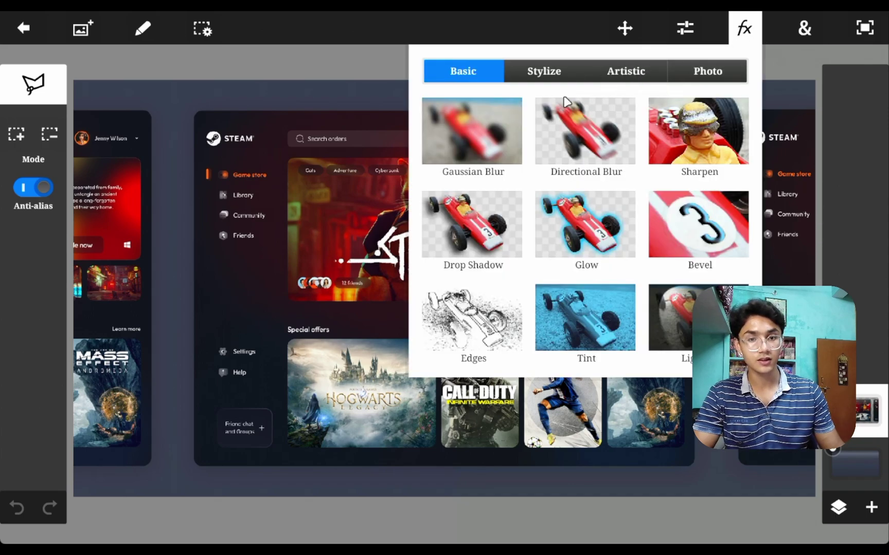
{"action": "left_click", "coordinate": [560, 69]}
{"action": "left_click", "coordinate": [617, 71]}
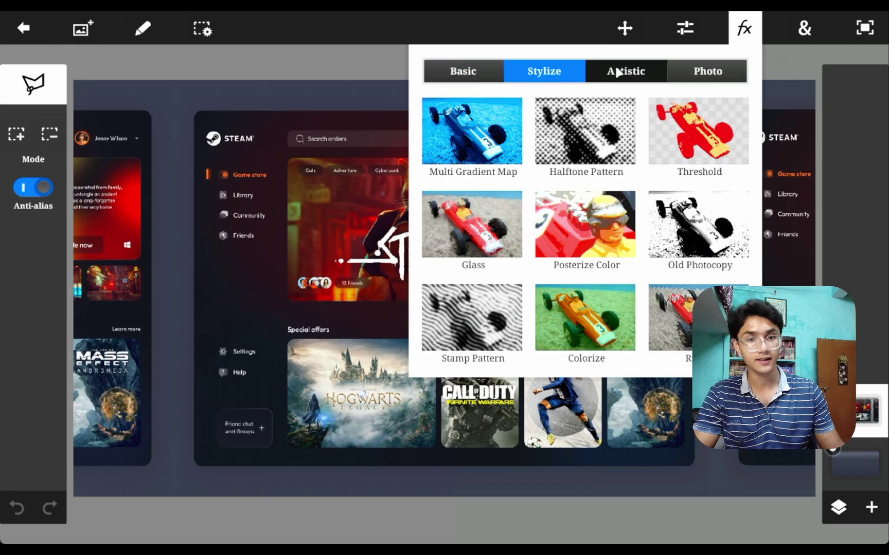
{"action": "left_click", "coordinate": [681, 37]}
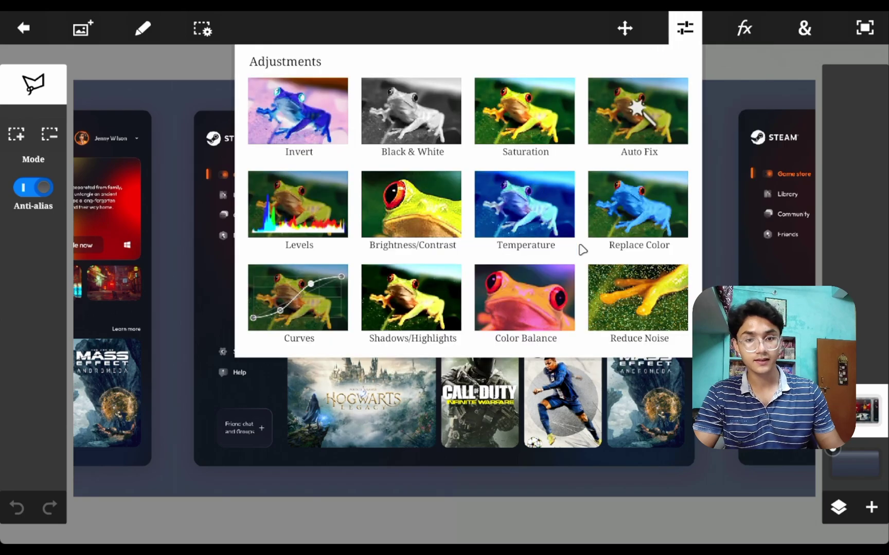
{"action": "left_click", "coordinate": [303, 281]}
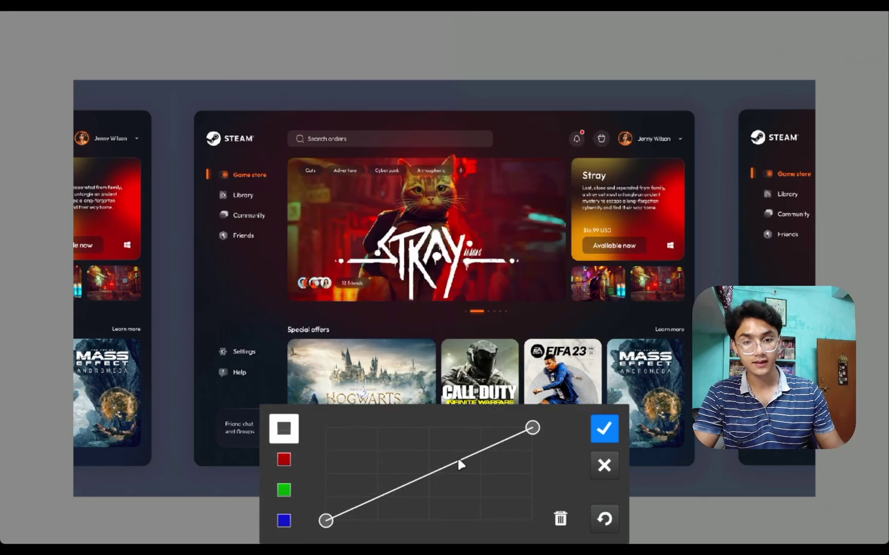
Shape the curve into an S for more contrast and apply it.
{"action": "left_click", "coordinate": [462, 458]}
{"action": "left_click_drag", "start_coordinate": [463, 458], "coordinate": [454, 444]}
{"action": "left_click_drag", "start_coordinate": [382, 486], "coordinate": [384, 500]}
{"action": "left_click_drag", "start_coordinate": [452, 446], "coordinate": [462, 448]}
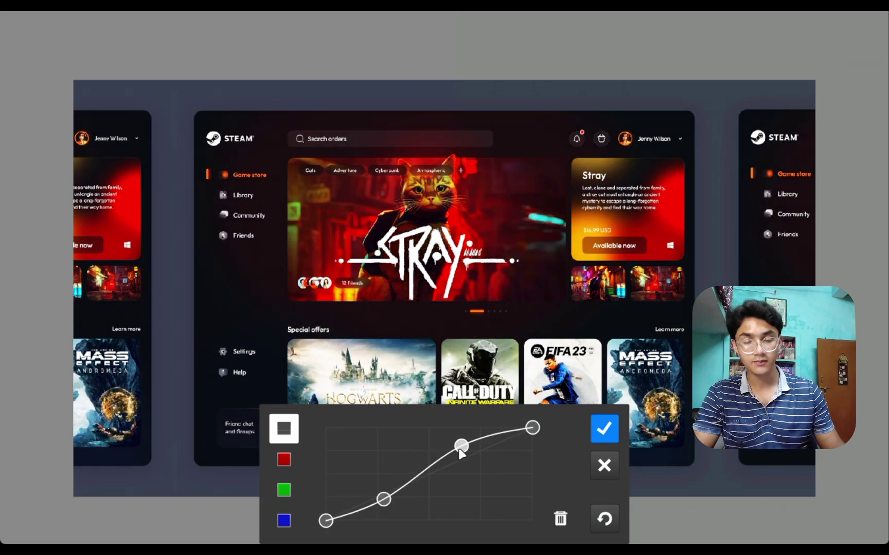
{"action": "left_click", "coordinate": [604, 436]}
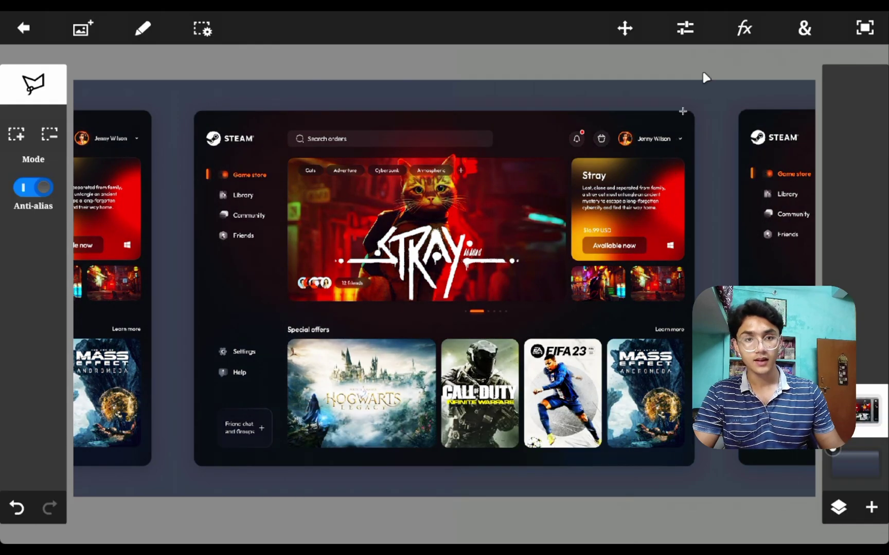
Look at the Add Layer options, then exit the project without saving.
{"action": "left_click", "coordinate": [802, 32]}
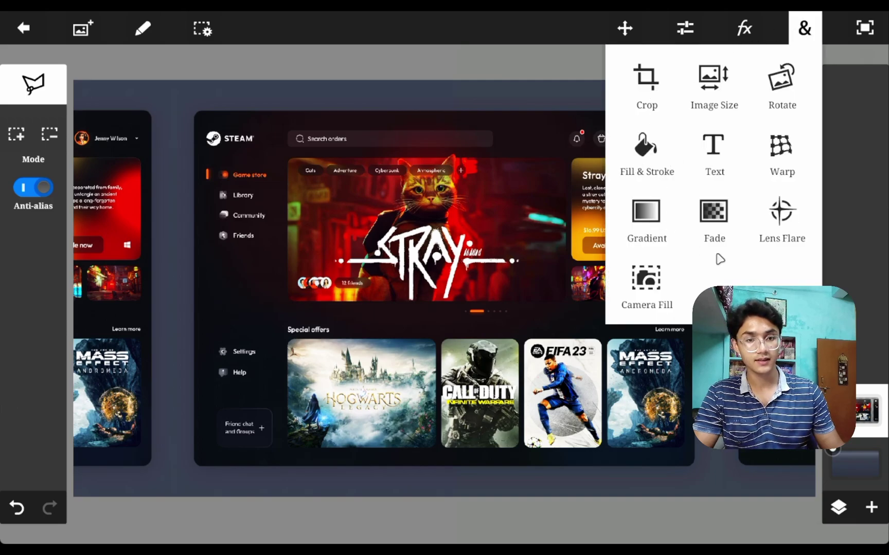
{"action": "left_click", "coordinate": [871, 508]}
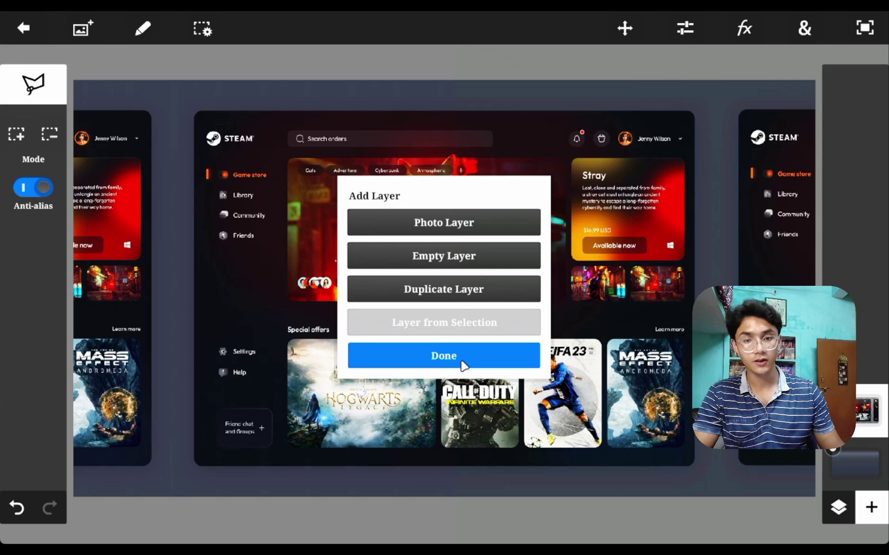
{"action": "left_click", "coordinate": [460, 363]}
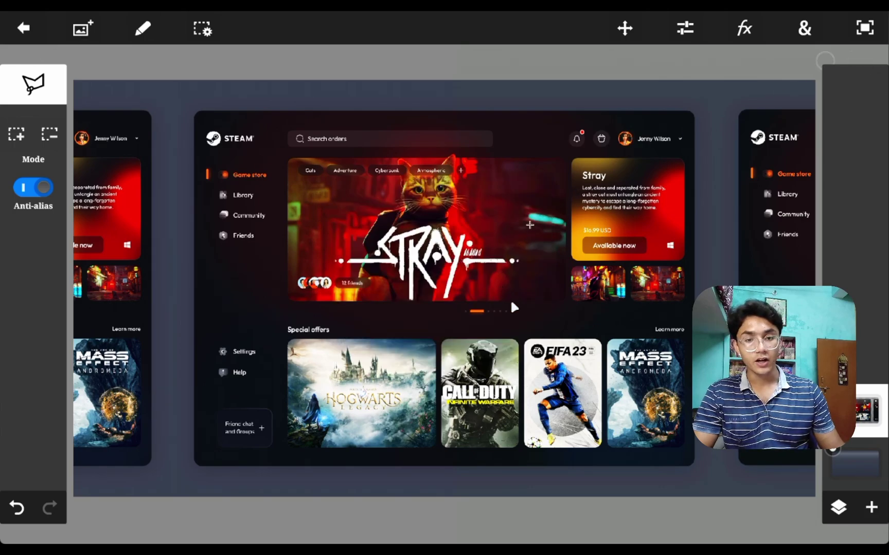
{"action": "left_click", "coordinate": [32, 26]}
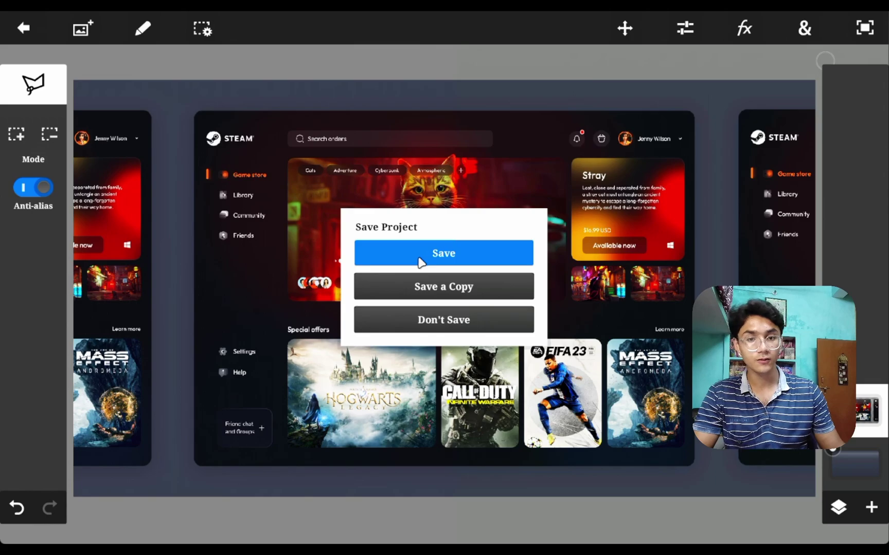
{"action": "left_click", "coordinate": [419, 317]}
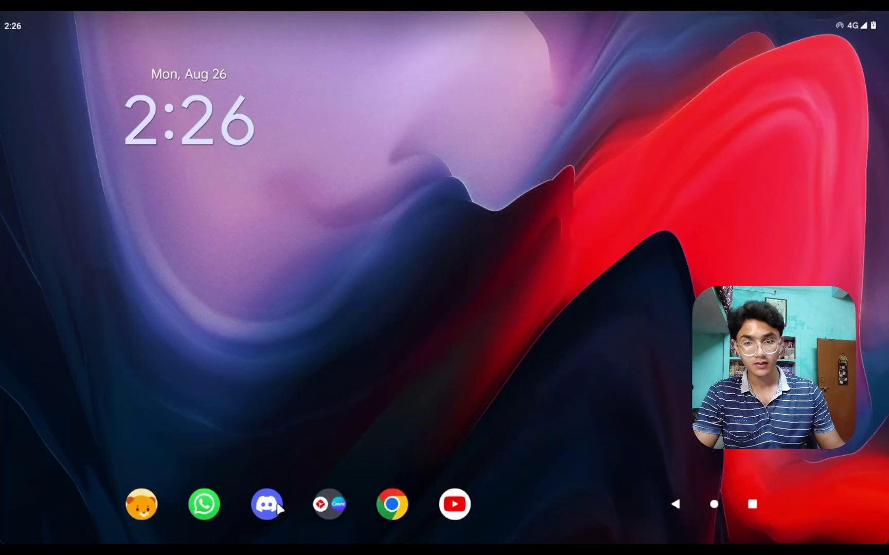
Launch Canva from the dock folder and open the Deepin V23 recent design.
{"action": "left_click", "coordinate": [339, 509]}
{"action": "left_click", "coordinate": [391, 383]}
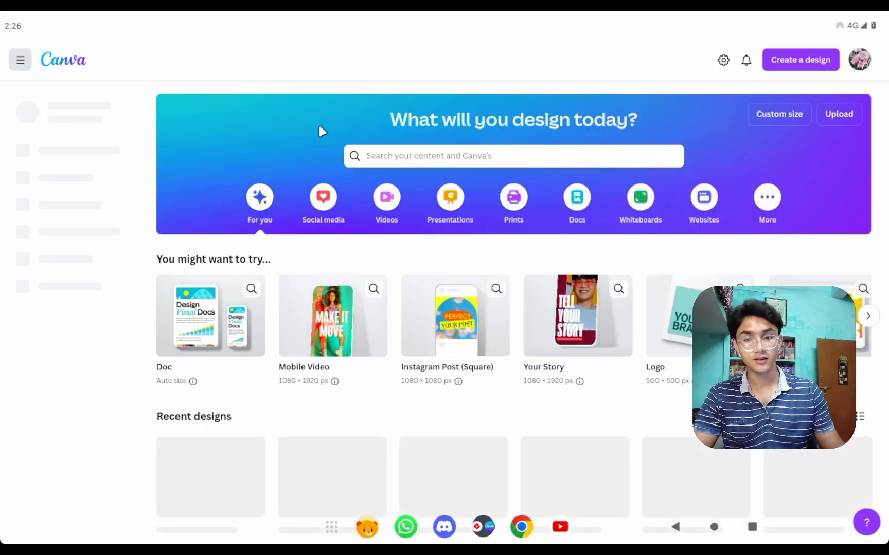
{"action": "scroll", "coordinate": [320, 132], "scroll_direction": "down", "scroll_amount": 2}
{"action": "scroll", "coordinate": [148, 184], "scroll_direction": "down", "scroll_amount": 2}
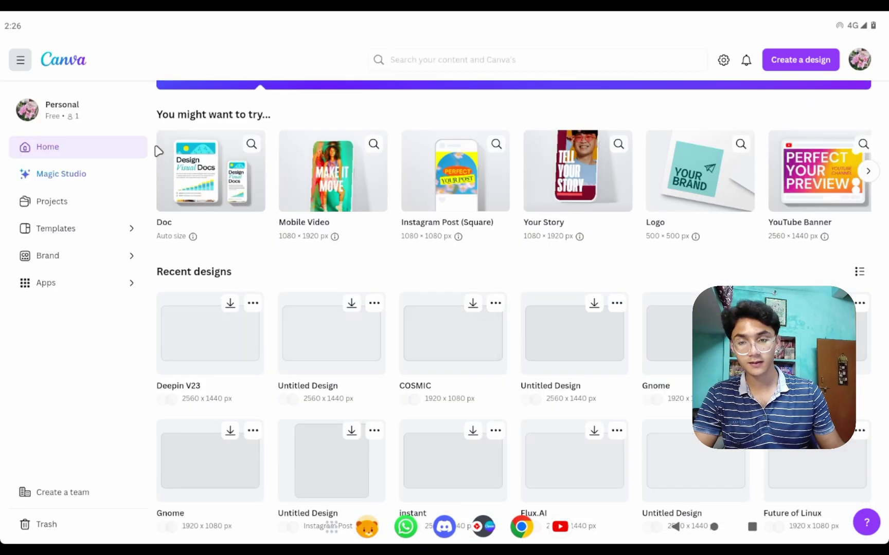
{"action": "left_click", "coordinate": [257, 360]}
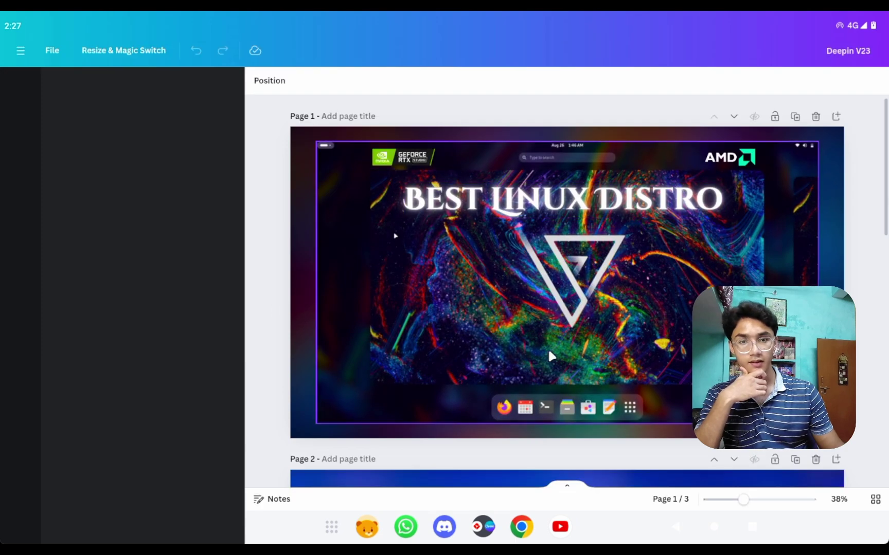
Select the screenshot and BEST LINUX DISTRO title, then scroll through to page 3.
{"action": "left_click", "coordinate": [549, 357]}
{"action": "left_click", "coordinate": [513, 202]}
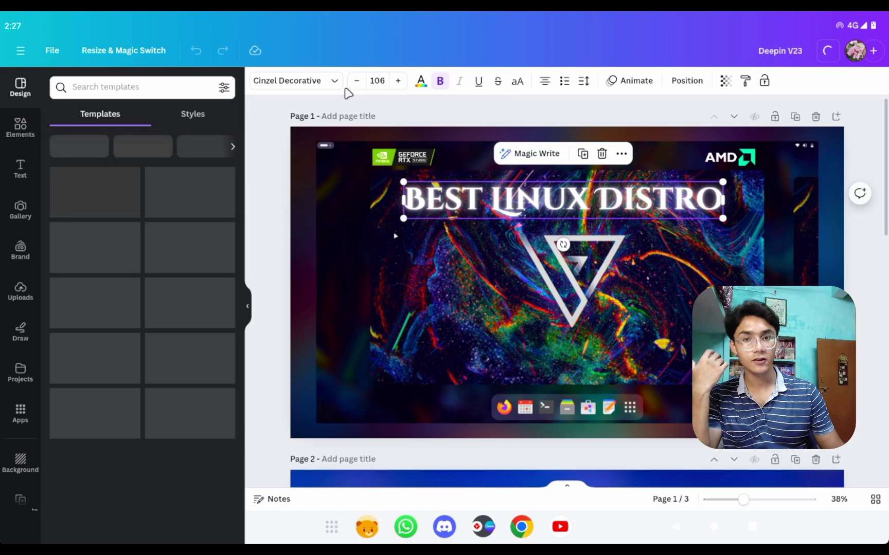
{"action": "scroll", "coordinate": [10, 314], "scroll_direction": "down", "scroll_amount": 3}
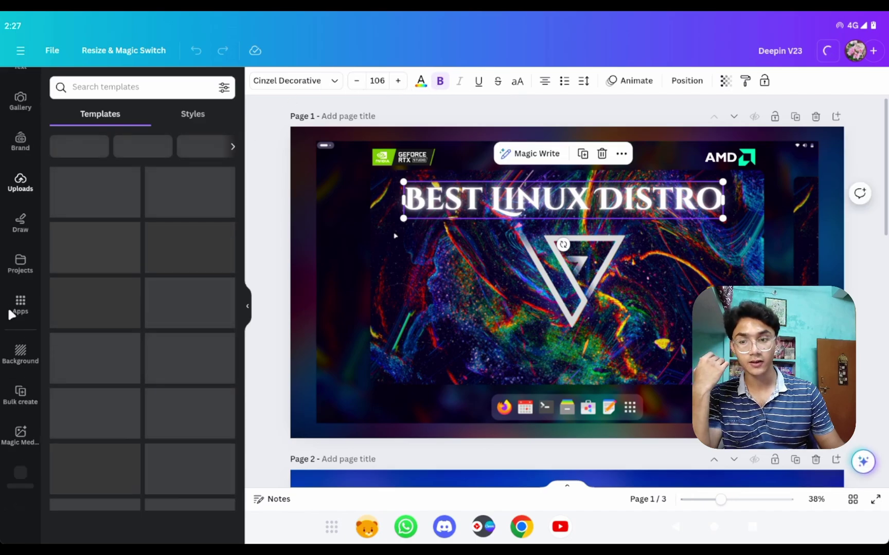
{"action": "left_click", "coordinate": [397, 302]}
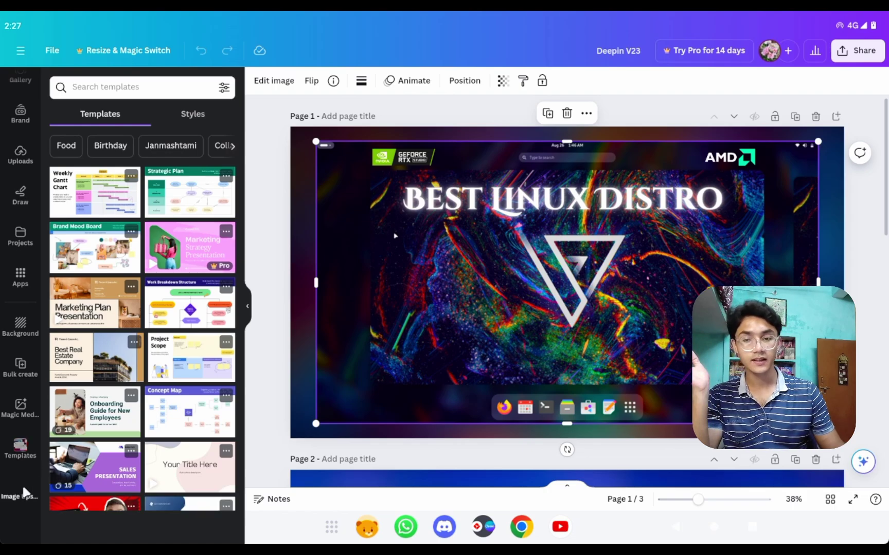
{"action": "scroll", "coordinate": [271, 192], "scroll_direction": "down", "scroll_amount": 4}
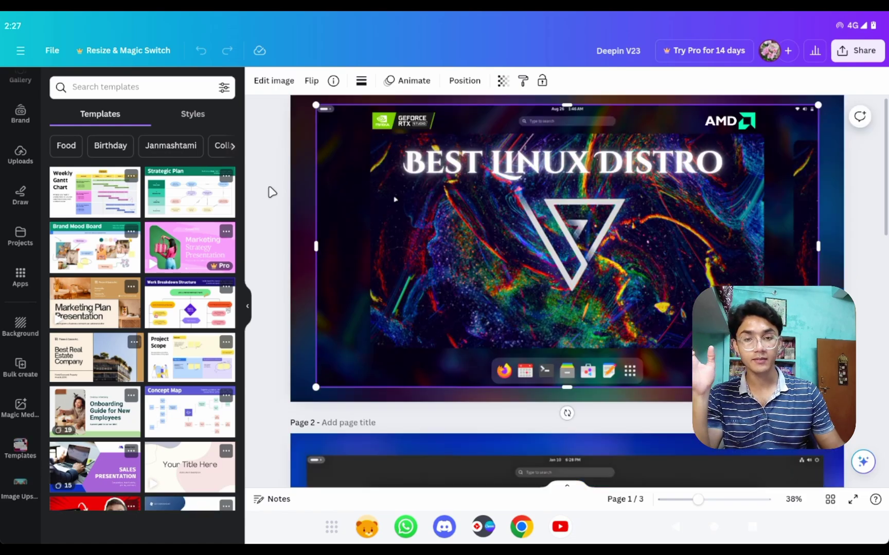
{"action": "scroll", "coordinate": [272, 192], "scroll_direction": "down", "scroll_amount": 10}
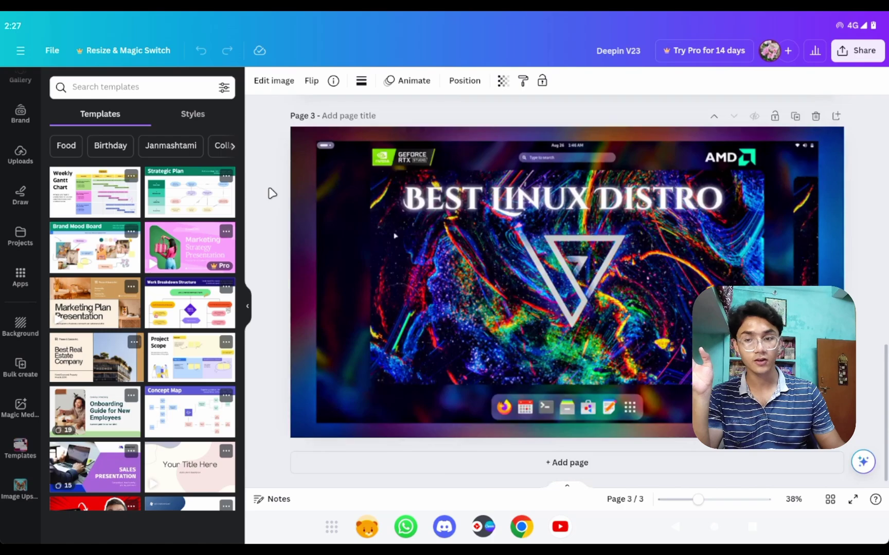
Browse the Image Upscaler, Magic Media, Apps, Gallery and Uploads sidebar panels.
{"action": "left_click", "coordinate": [20, 489]}
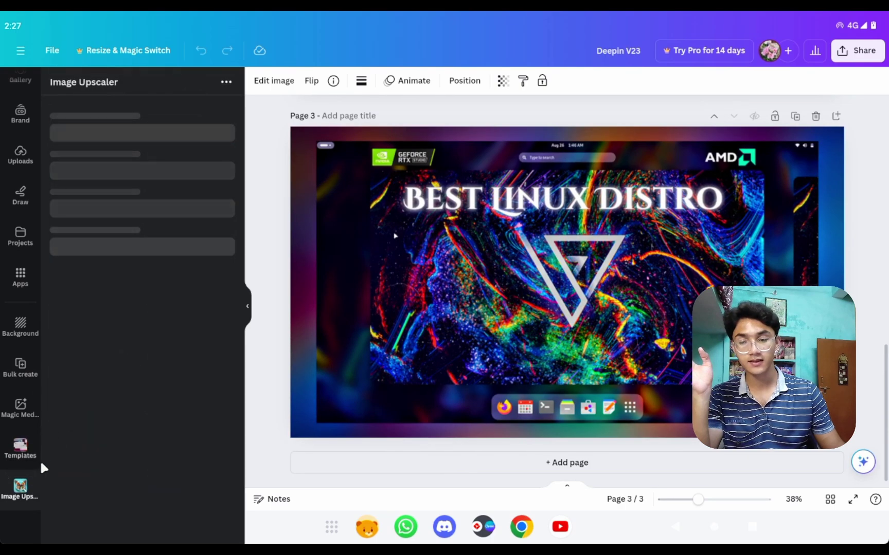
{"action": "left_click", "coordinate": [18, 409]}
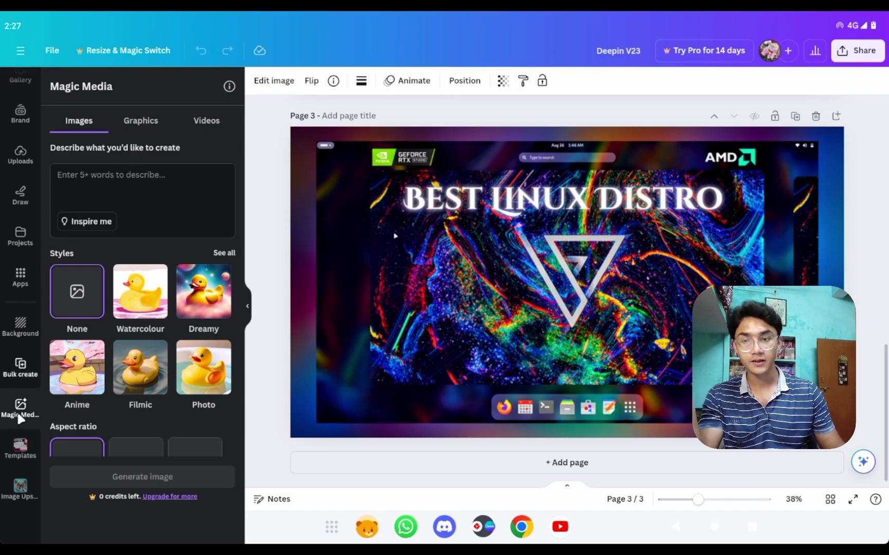
{"action": "left_click", "coordinate": [27, 281]}
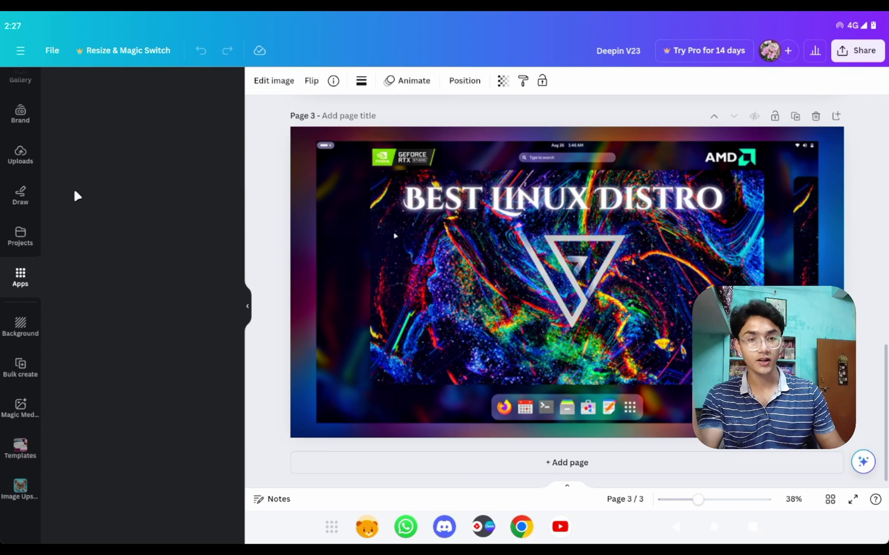
{"action": "left_click", "coordinate": [21, 209]}
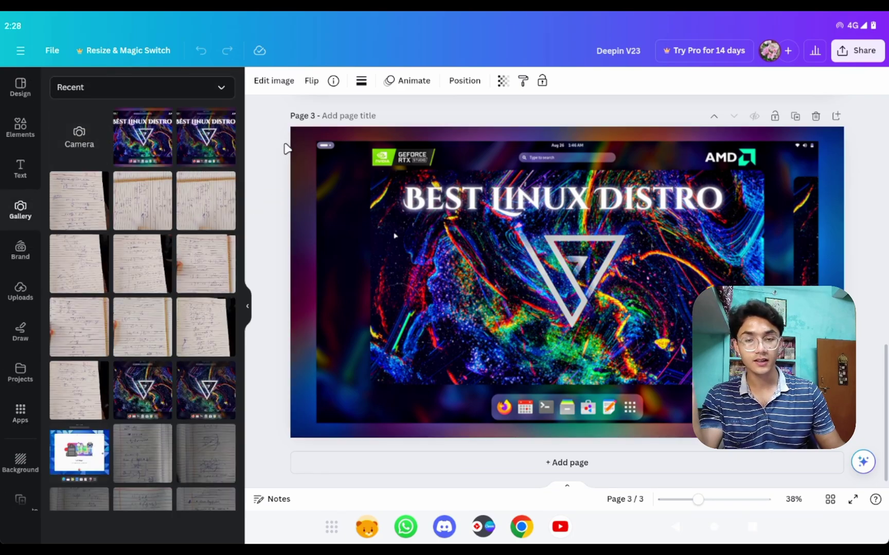
{"action": "left_click", "coordinate": [20, 299]}
{"action": "scroll", "coordinate": [29, 401], "scroll_direction": "down", "scroll_amount": 1}
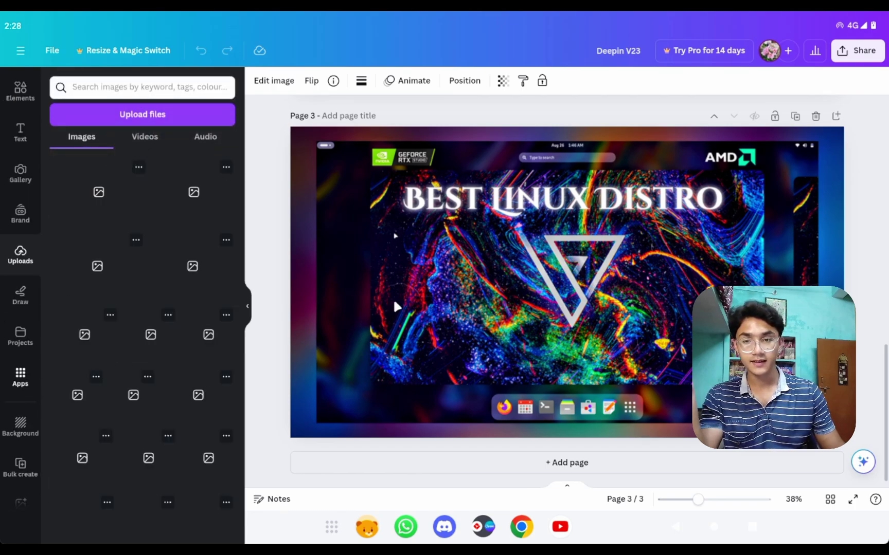
{"action": "left_click", "coordinate": [20, 377]}
{"action": "scroll", "coordinate": [195, 348], "scroll_direction": "down", "scroll_amount": 3}
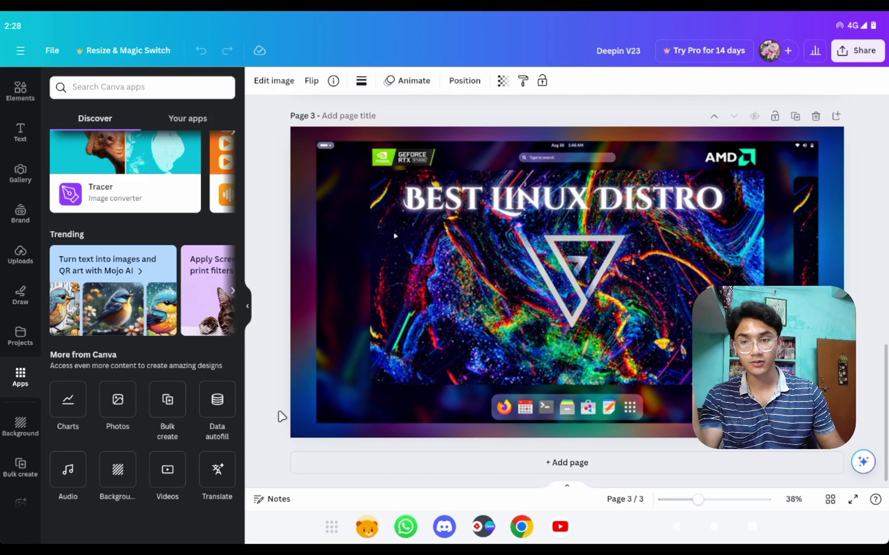
Clear all recent apps and launch VN from the app drawer.
{"action": "left_click", "coordinate": [748, 527]}
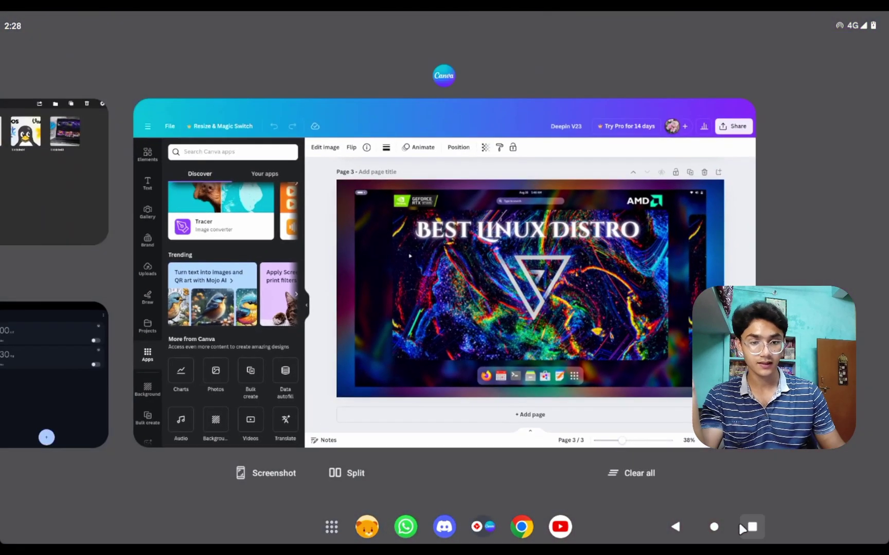
{"action": "left_click", "coordinate": [630, 473]}
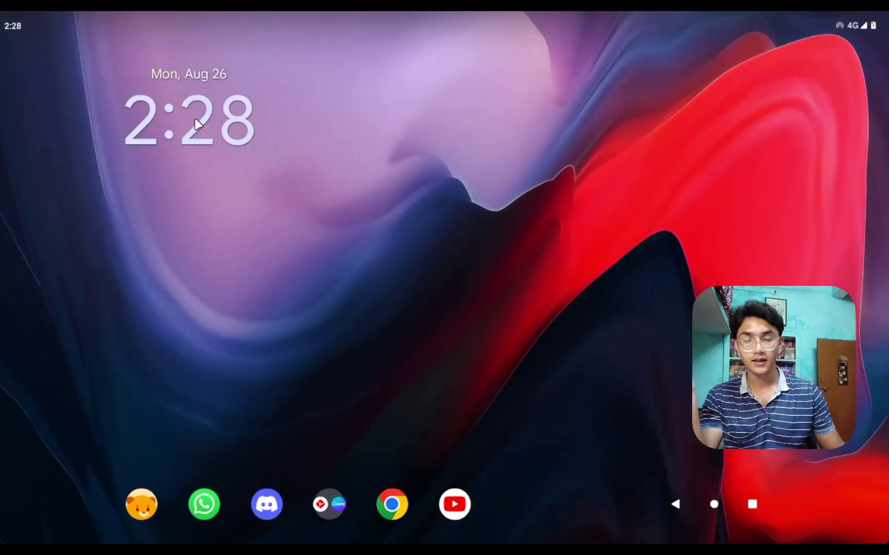
{"action": "scroll", "coordinate": [458, 354], "scroll_direction": "down", "scroll_amount": 1}
{"action": "scroll", "coordinate": [459, 355], "scroll_direction": "down", "scroll_amount": 3}
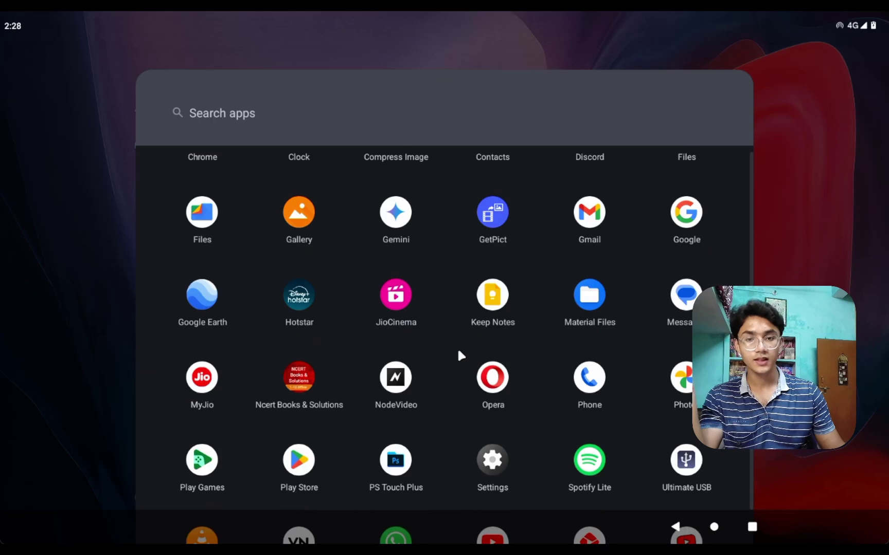
{"action": "scroll", "coordinate": [402, 396], "scroll_direction": "down", "scroll_amount": 3}
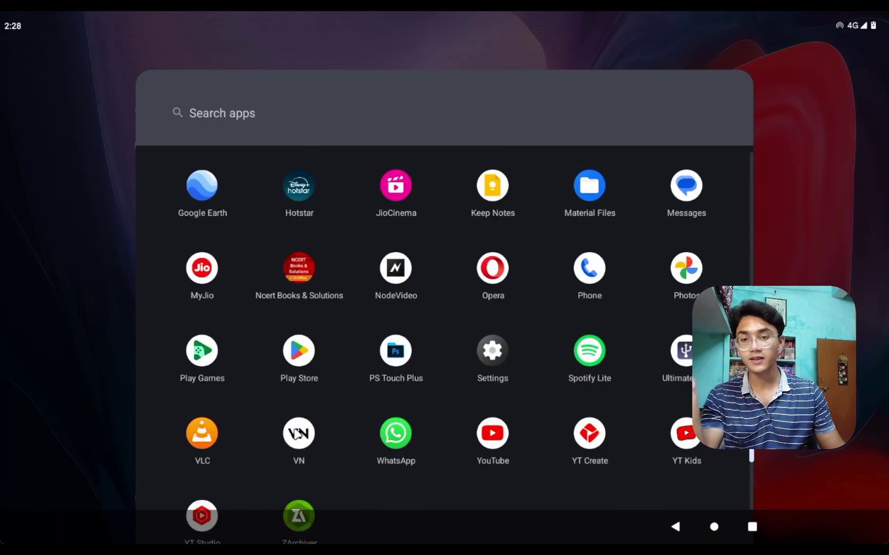
{"action": "left_click", "coordinate": [298, 434]}
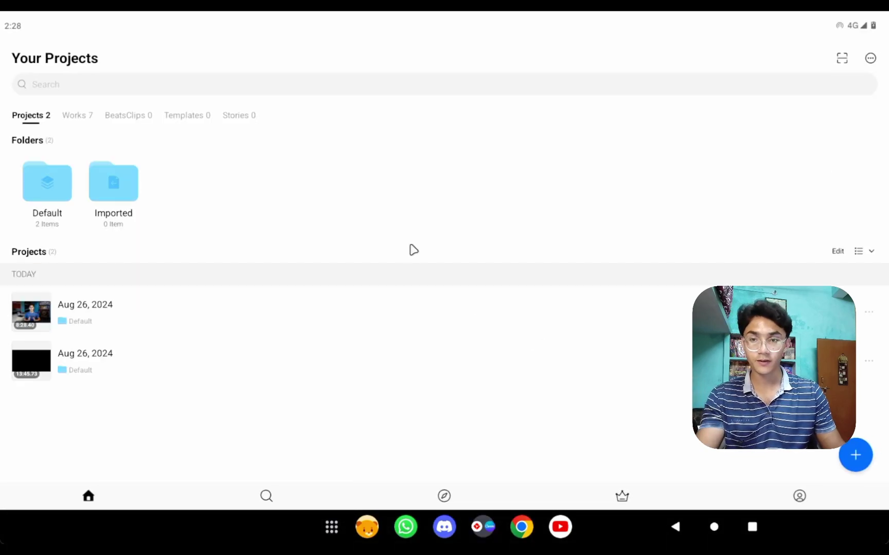
Open the first Aug 26, 2024 project and split the clip at 0:27.08 and 0:33.60.
{"action": "left_click", "coordinate": [106, 319]}
{"action": "left_click", "coordinate": [107, 318]}
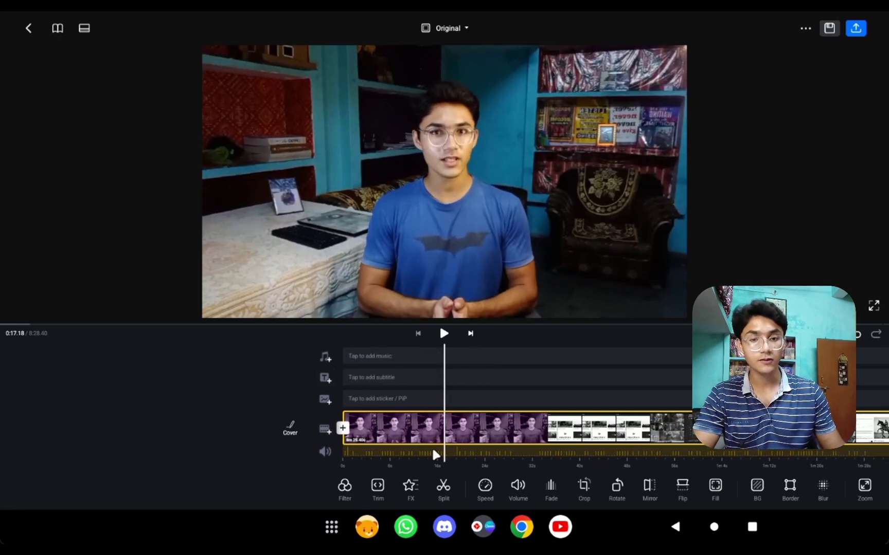
{"action": "left_click_drag", "start_coordinate": [480, 399], "coordinate": [428, 392]}
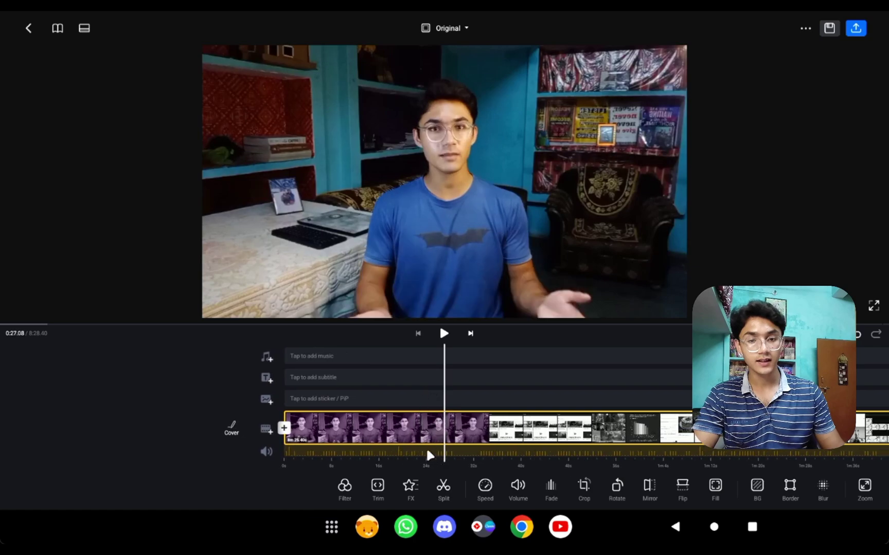
{"action": "left_click", "coordinate": [443, 489]}
{"action": "left_click_drag", "start_coordinate": [498, 378], "coordinate": [460, 373]}
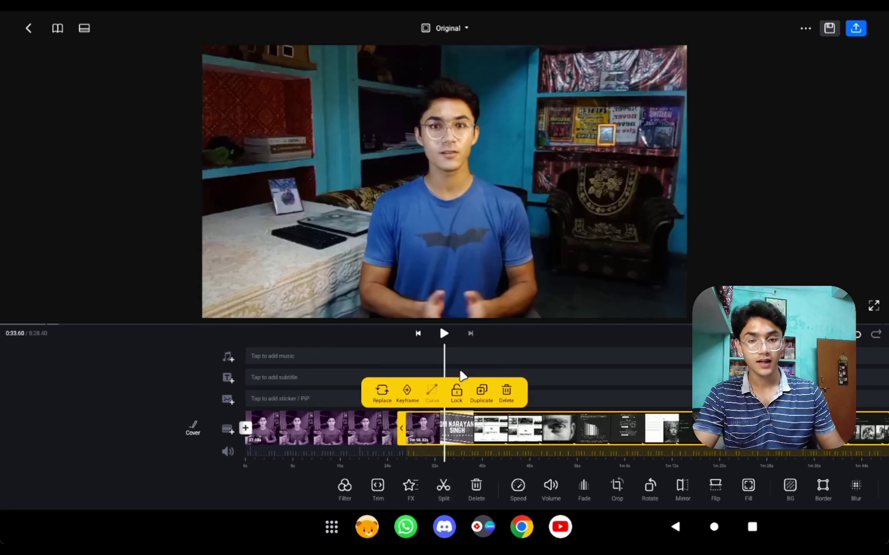
{"action": "left_click", "coordinate": [443, 494]}
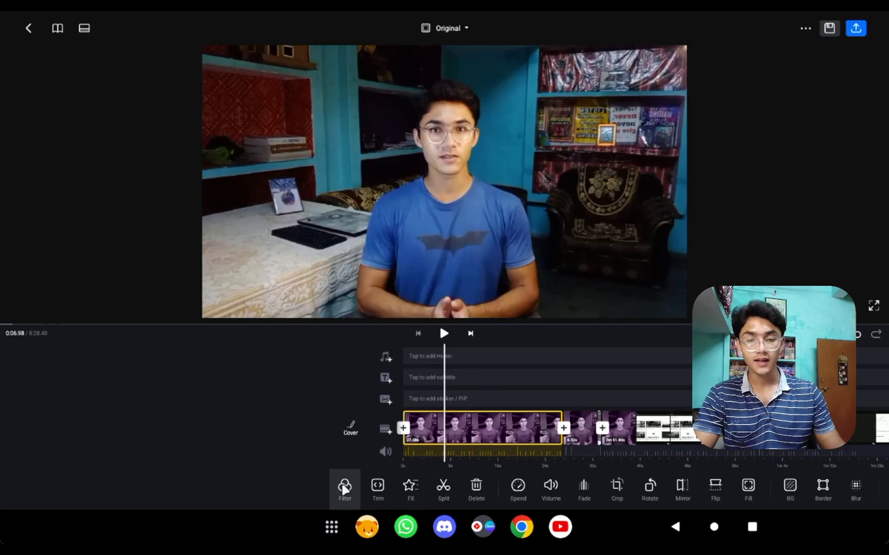
{"action": "left_click", "coordinate": [343, 488]}
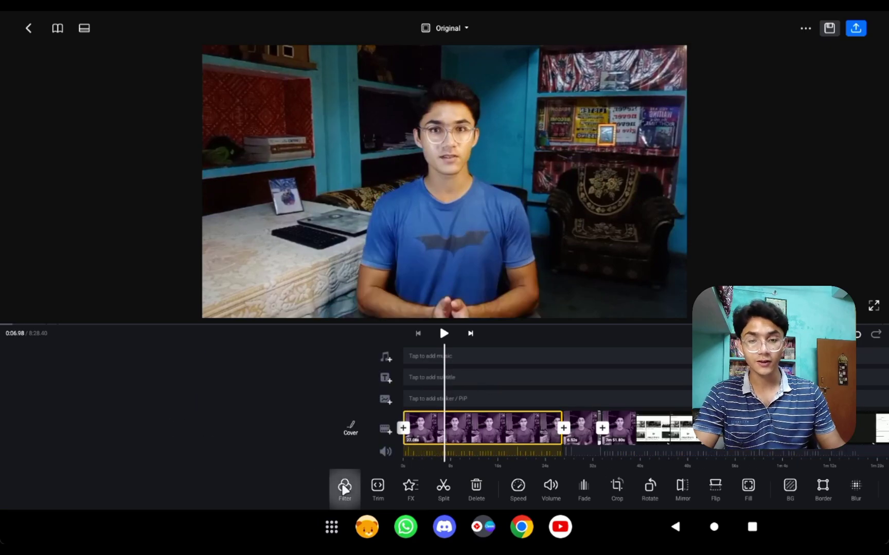
{"action": "left_click_drag", "start_coordinate": [472, 395], "coordinate": [383, 411]}
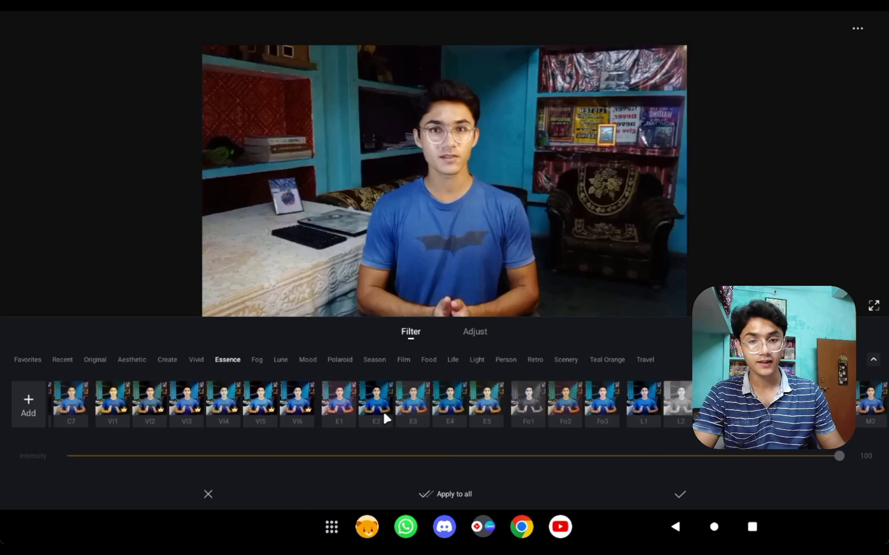
{"action": "left_click", "coordinate": [474, 332]}
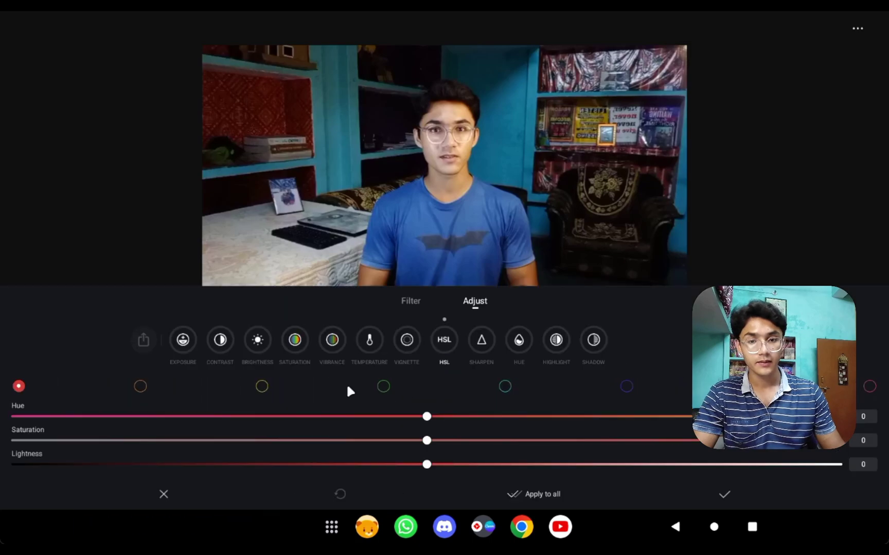
{"action": "left_click", "coordinate": [145, 385]}
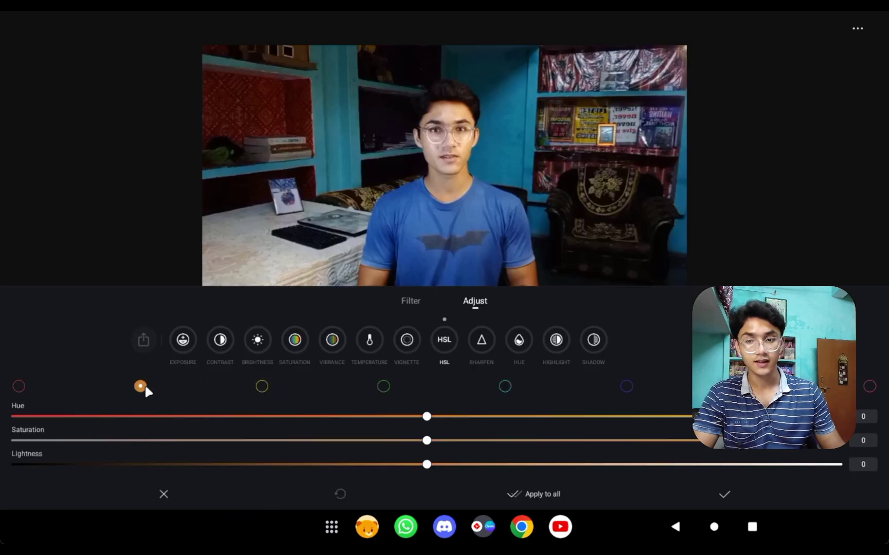
{"action": "left_click_drag", "start_coordinate": [416, 440], "coordinate": [720, 403]}
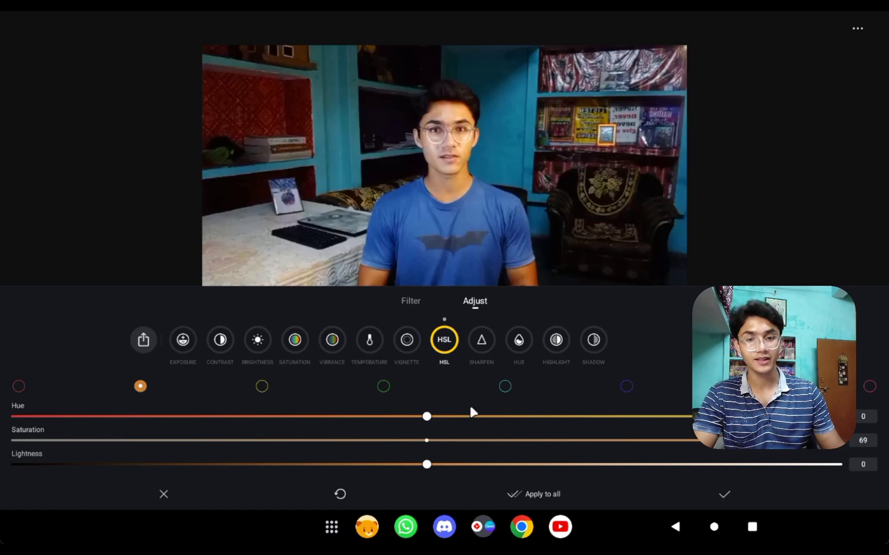
{"action": "left_click", "coordinate": [481, 340]}
{"action": "left_click_drag", "start_coordinate": [440, 420], "coordinate": [410, 444]}
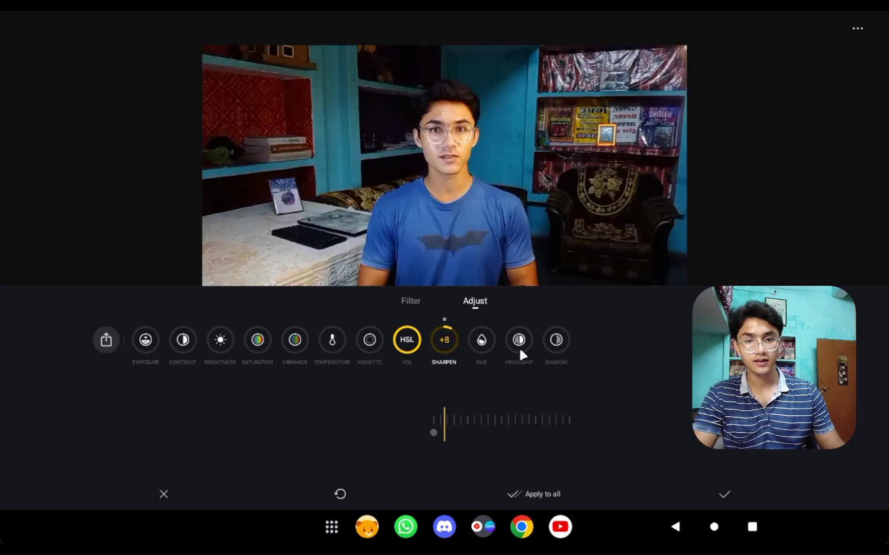
{"action": "left_click", "coordinate": [519, 347]}
{"action": "left_click", "coordinate": [220, 341]}
{"action": "left_click", "coordinate": [413, 354]}
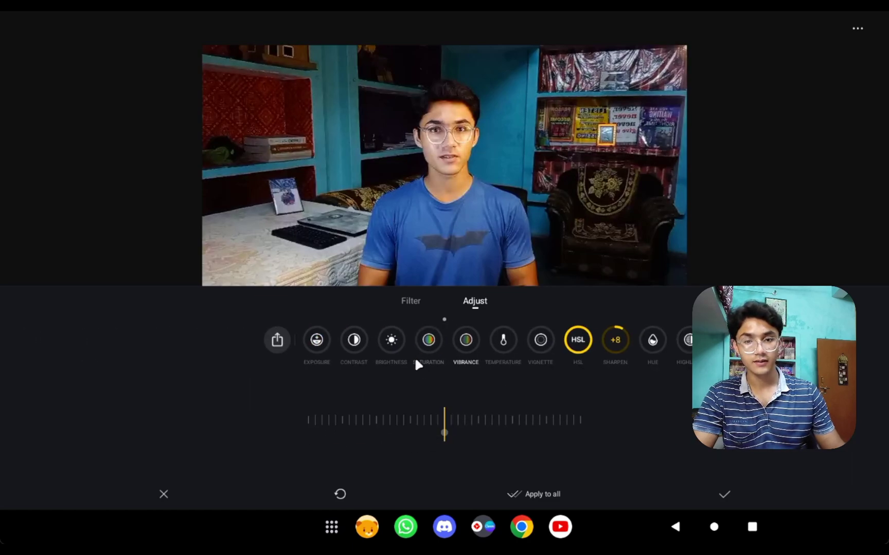
{"action": "left_click", "coordinate": [412, 302]}
{"action": "left_click", "coordinate": [394, 404]}
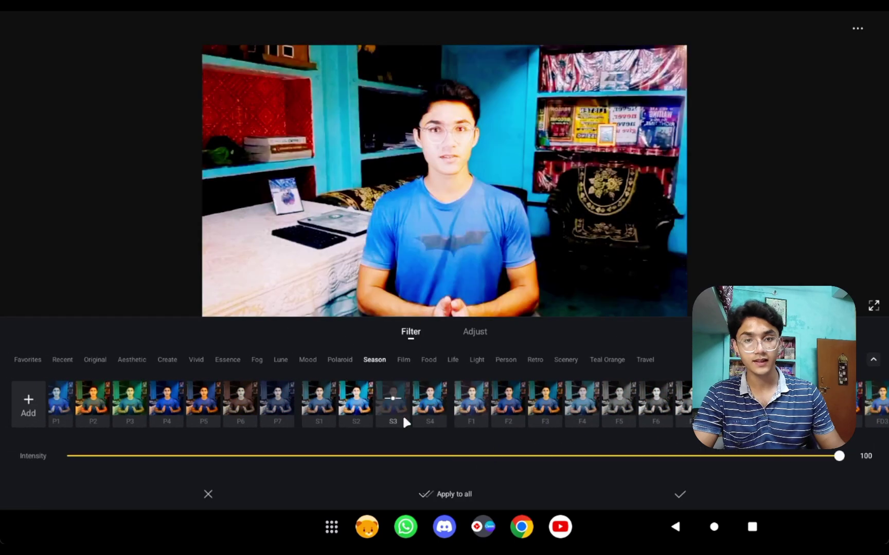
{"action": "left_click_drag", "start_coordinate": [453, 458], "coordinate": [409, 456]}
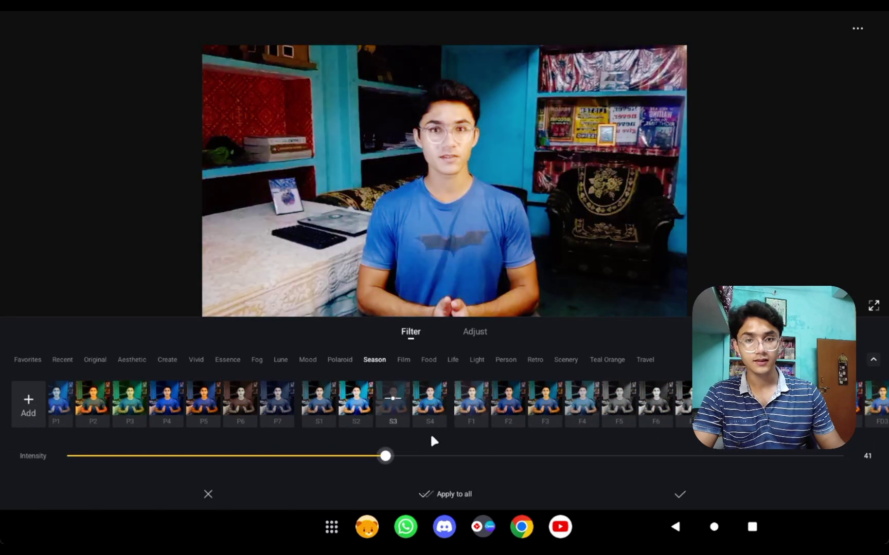
{"action": "left_click", "coordinate": [208, 495]}
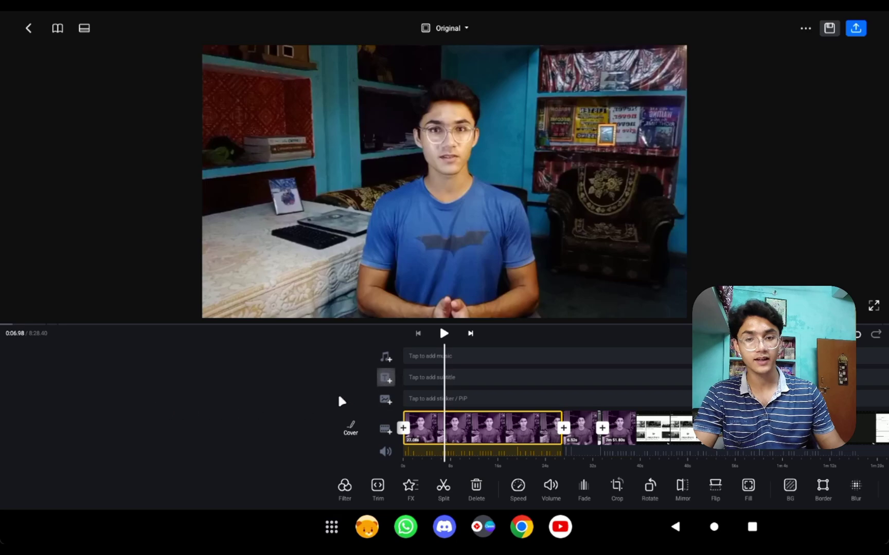
Scrub the VN timeline back to the start, close the editor and switch to Discord.
{"action": "scroll", "coordinate": [288, 401], "scroll_direction": "right", "scroll_amount": 20}
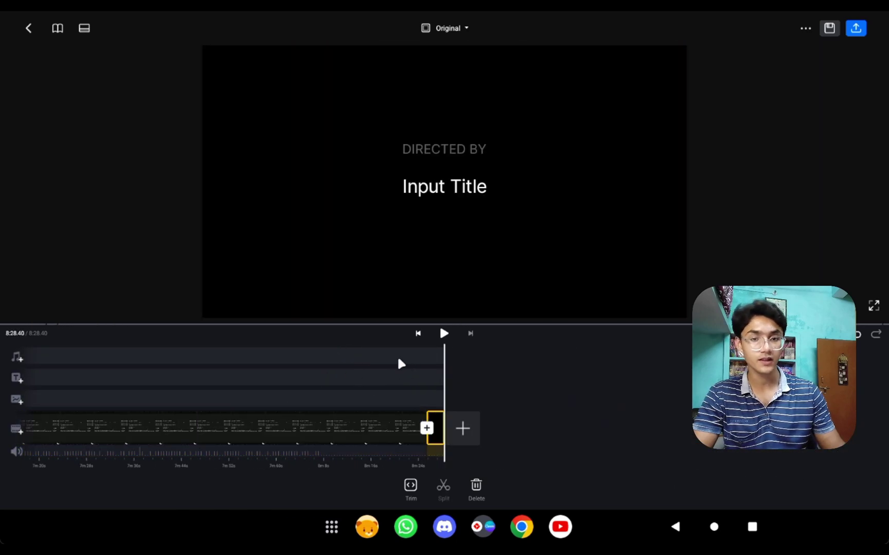
{"action": "left_click_drag", "start_coordinate": [399, 360], "coordinate": [647, 363]}
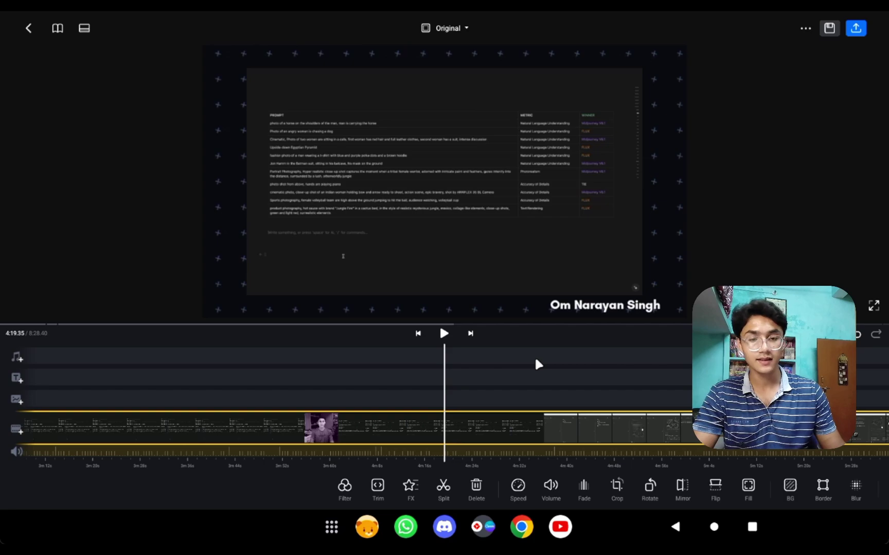
{"action": "left_click_drag", "start_coordinate": [423, 366], "coordinate": [469, 361]}
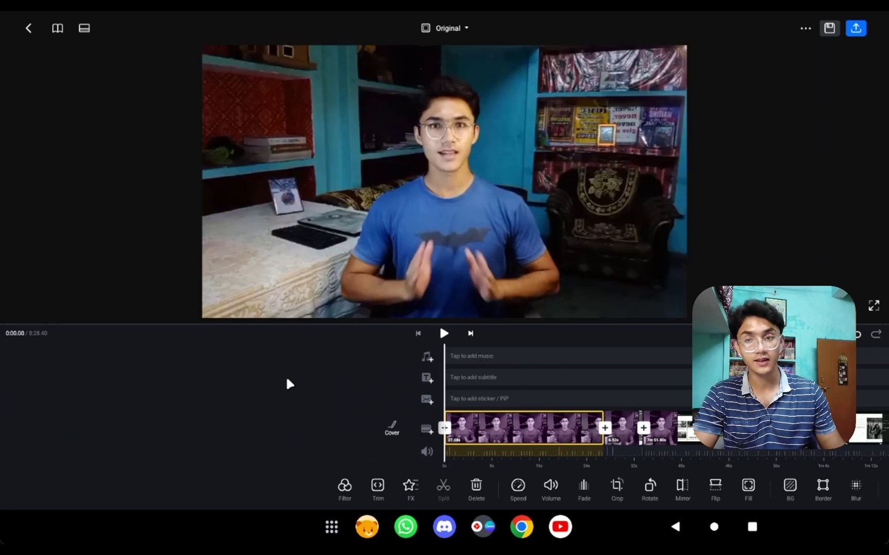
{"action": "left_click", "coordinate": [29, 28]}
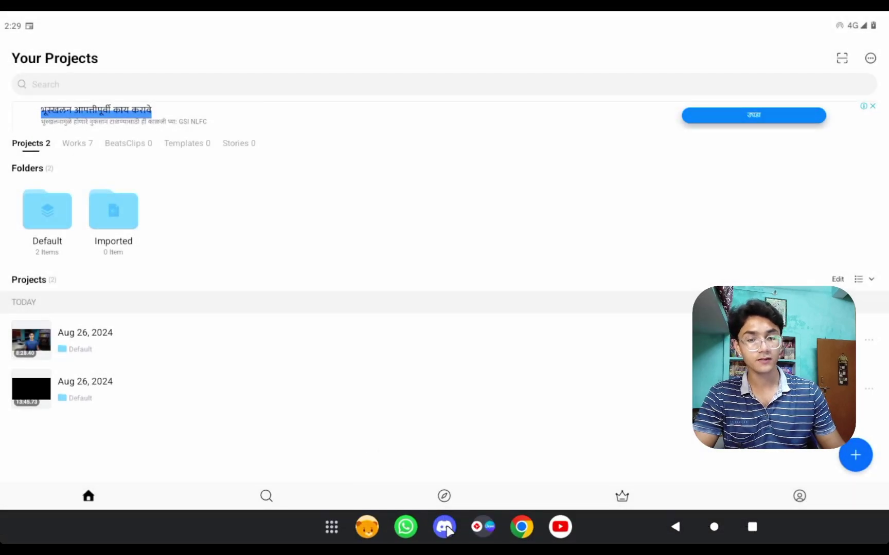
{"action": "left_click", "coordinate": [445, 528]}
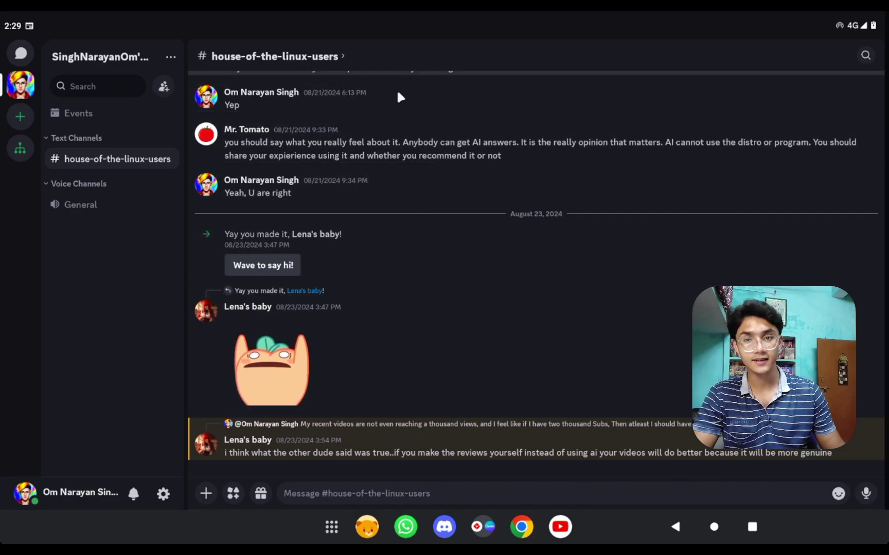
Go home and launch Google Play Store from the app drawer.
{"action": "left_click", "coordinate": [714, 527]}
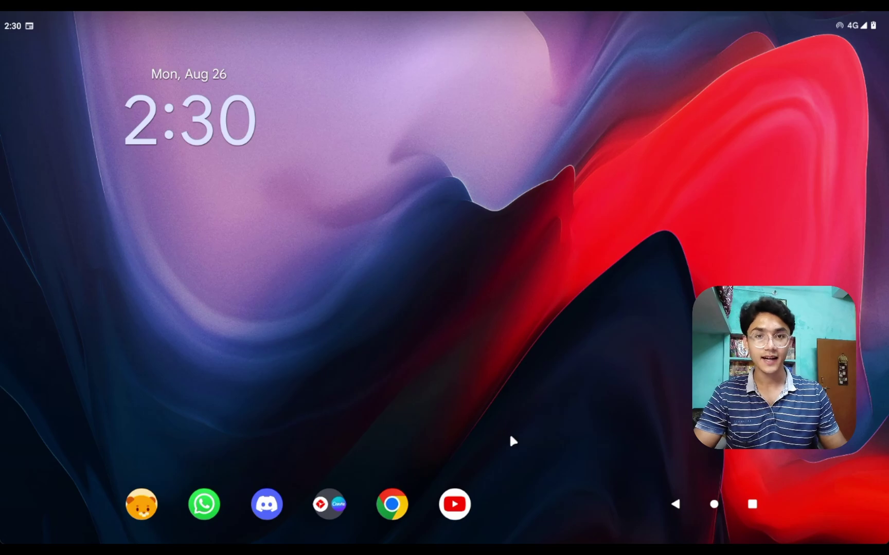
{"action": "left_click_drag", "start_coordinate": [511, 437], "coordinate": [495, 275]}
{"action": "scroll", "coordinate": [471, 386], "scroll_direction": "down", "scroll_amount": 3}
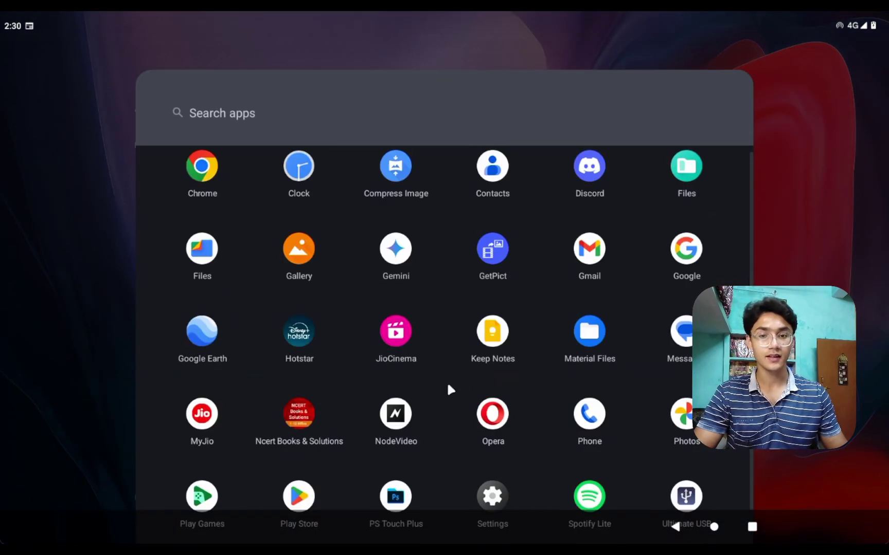
{"action": "left_click", "coordinate": [285, 457]}
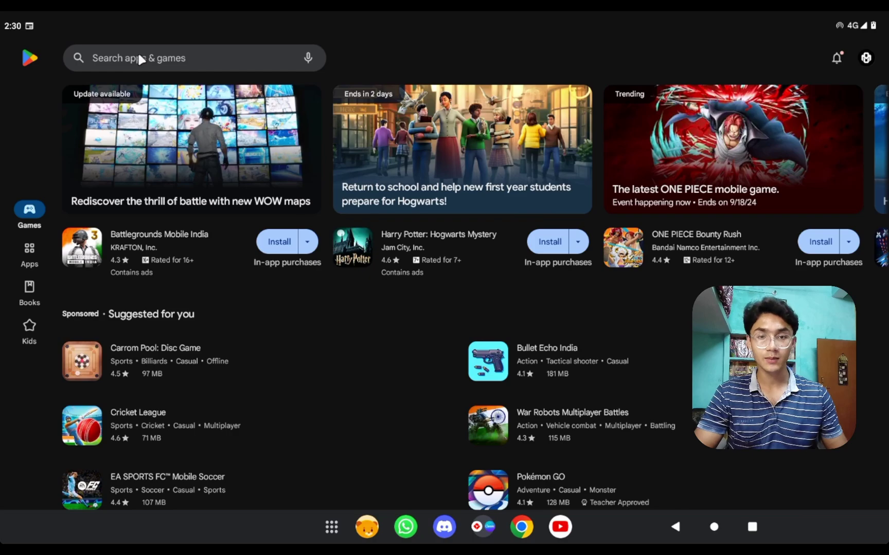
{"action": "left_click", "coordinate": [139, 55]}
{"action": "type", "text": "asph"}
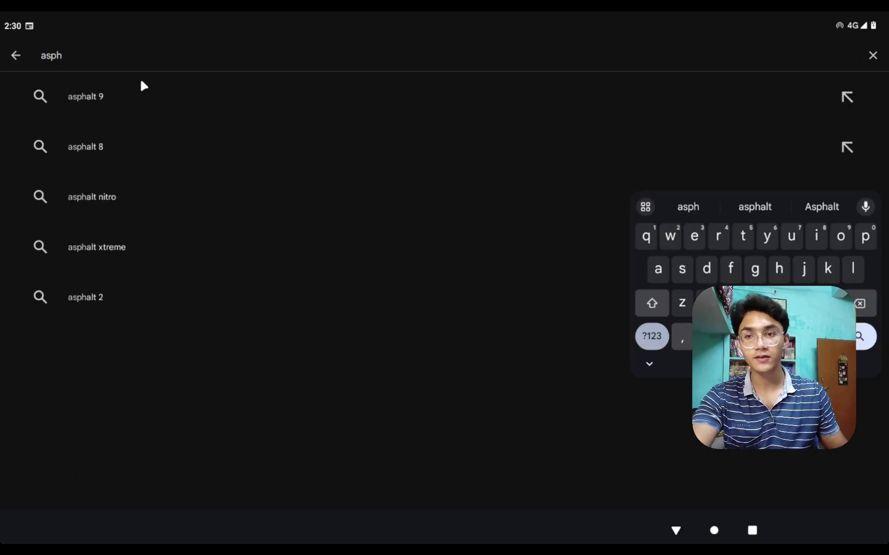
{"action": "left_click", "coordinate": [142, 92]}
{"action": "scroll", "coordinate": [593, 251], "scroll_direction": "down", "scroll_amount": 3}
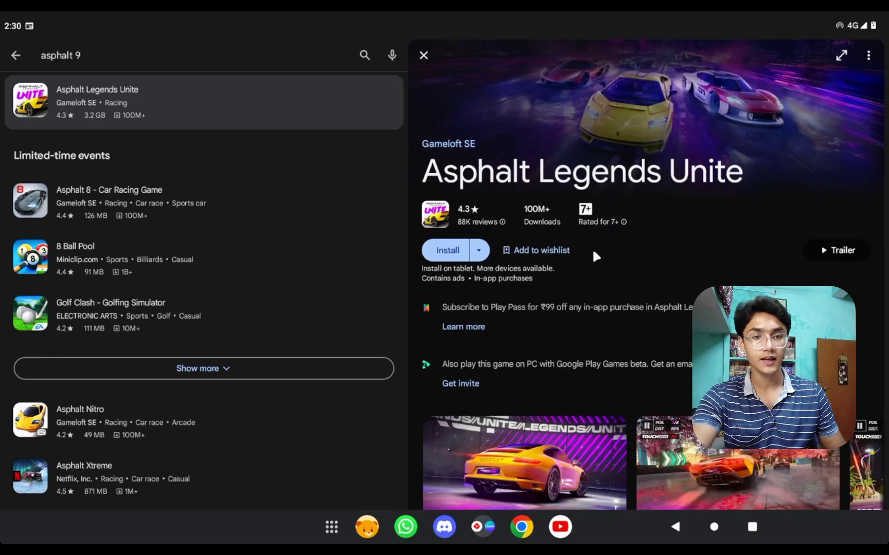
{"action": "left_click", "coordinate": [651, 313]}
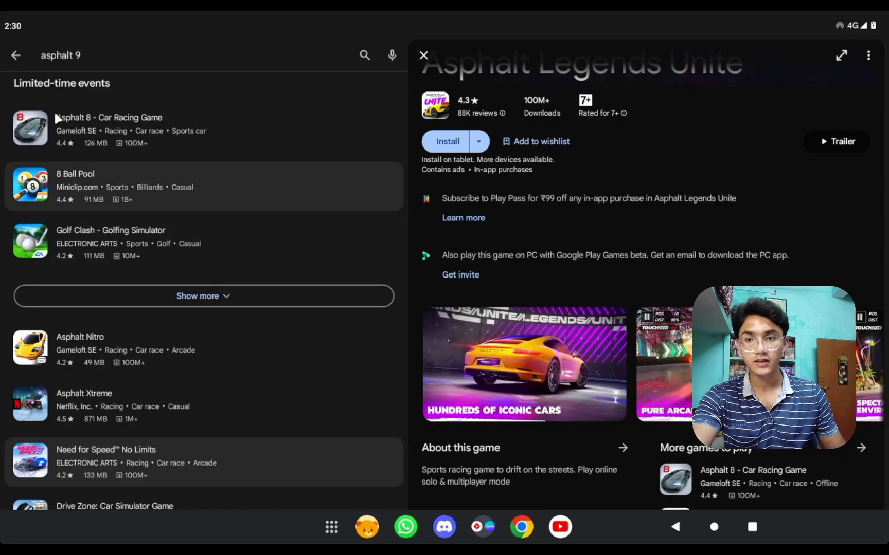
{"action": "left_click", "coordinate": [19, 54]}
{"action": "scroll", "coordinate": [375, 309], "scroll_direction": "down", "scroll_amount": 8}
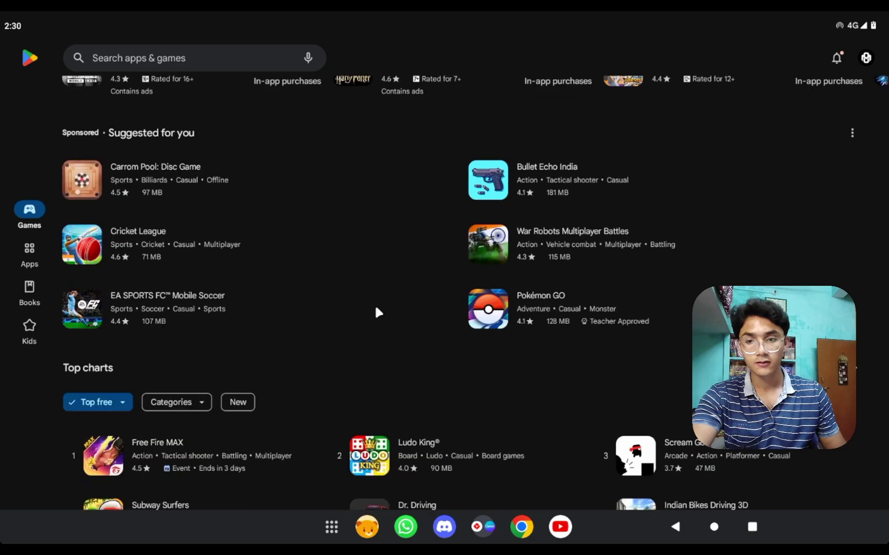
{"action": "scroll", "coordinate": [351, 304], "scroll_direction": "down", "scroll_amount": 1}
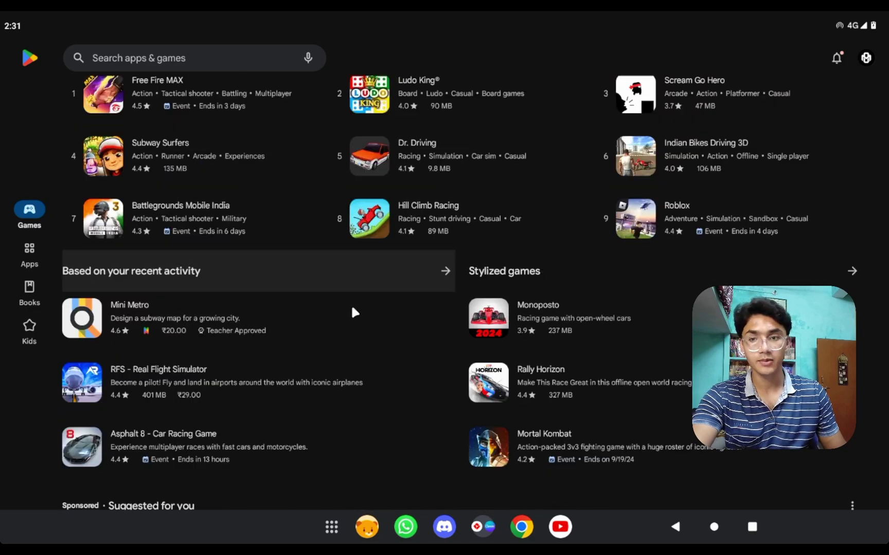
{"action": "scroll", "coordinate": [349, 304], "scroll_direction": "up", "scroll_amount": 10}
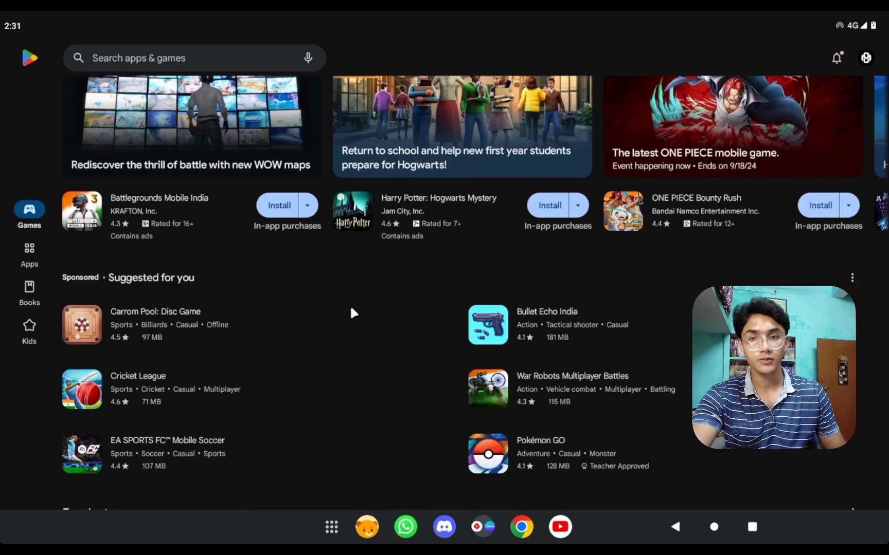
Browse the Battlegrounds Mobile India game page, then switch to the Beaver Pocket notes app.
{"action": "left_click", "coordinate": [119, 205]}
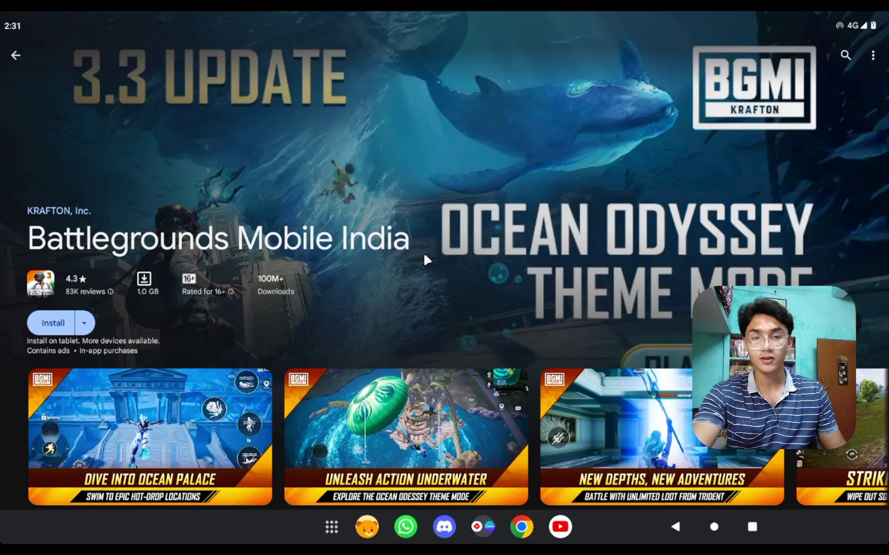
{"action": "scroll", "coordinate": [345, 298], "scroll_direction": "down", "scroll_amount": 3}
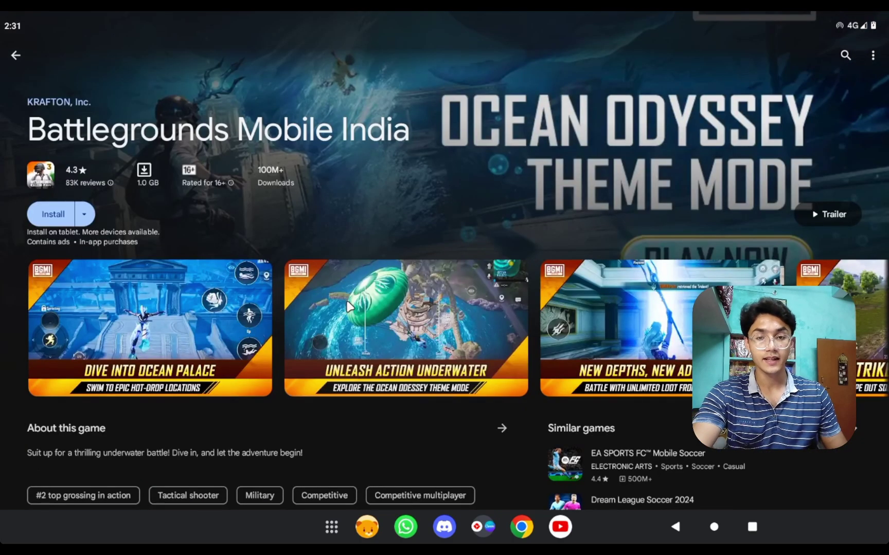
{"action": "scroll", "coordinate": [347, 307], "scroll_direction": "up", "scroll_amount": 3}
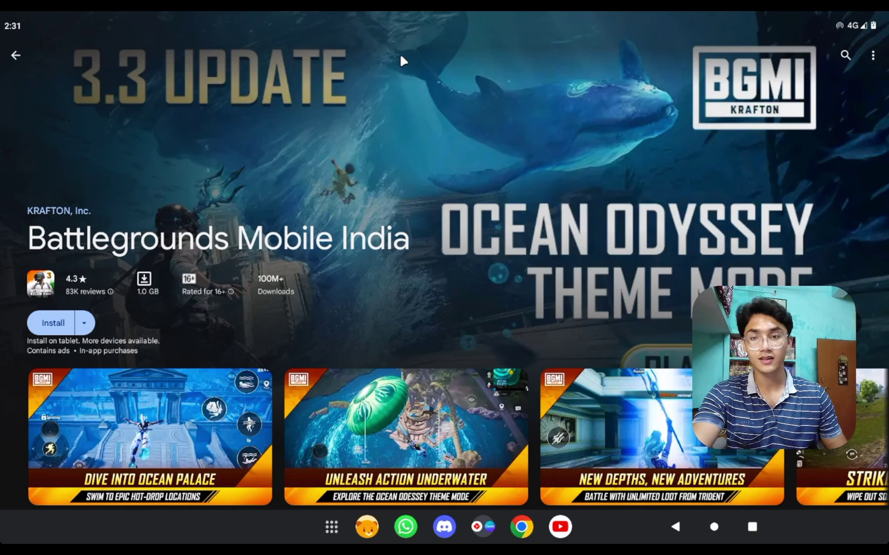
{"action": "scroll", "coordinate": [353, 288], "scroll_direction": "down", "scroll_amount": 3}
{"action": "scroll", "coordinate": [353, 288], "scroll_direction": "up", "scroll_amount": 3}
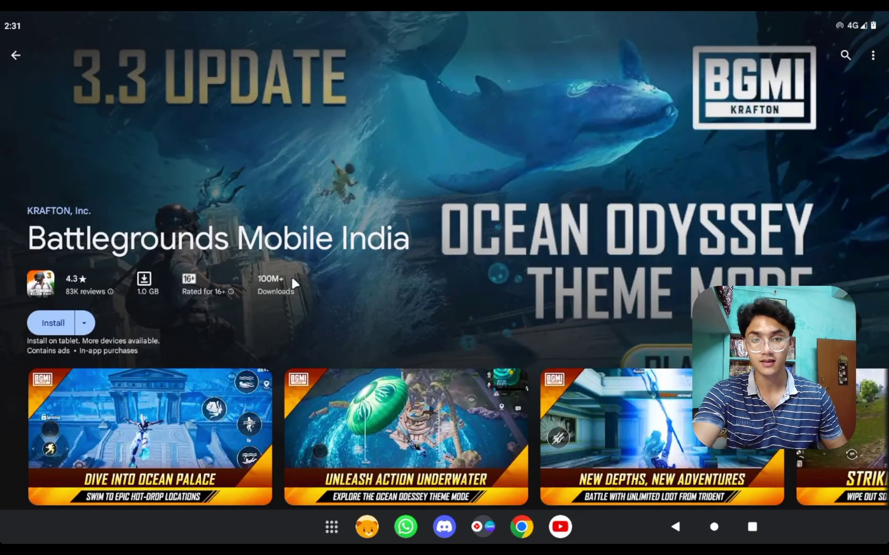
{"action": "left_click", "coordinate": [366, 527]}
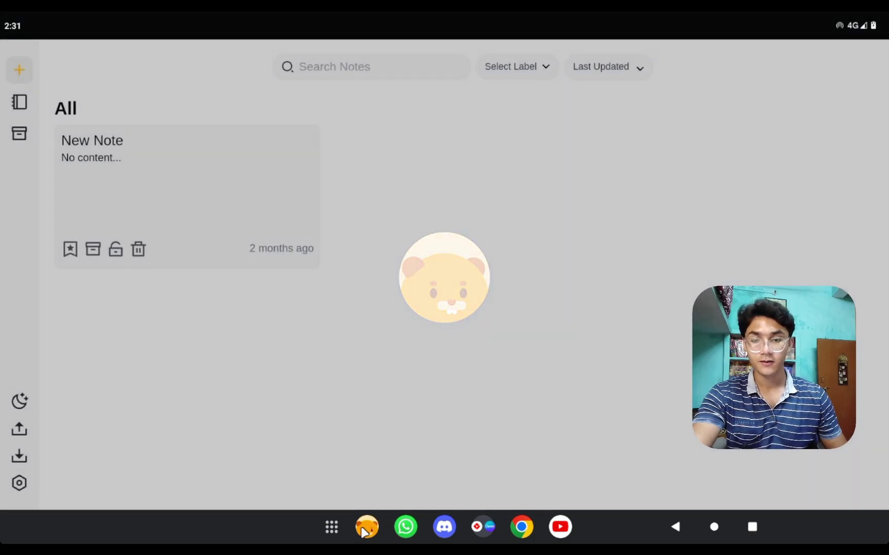
Open the existing note and add the labels #System, #Linux and #Om.
{"action": "left_click", "coordinate": [135, 149]}
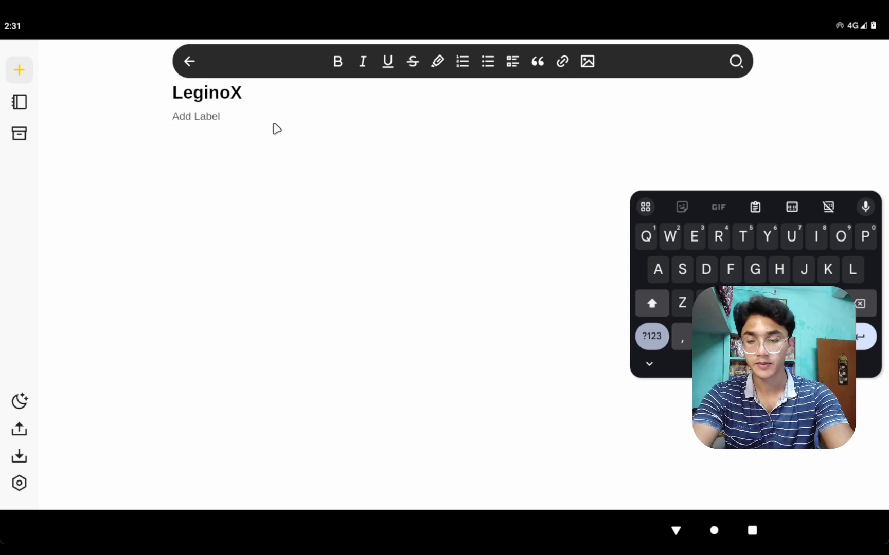
{"action": "type", "text": "System"}
{"action": "key", "text": "Return"}
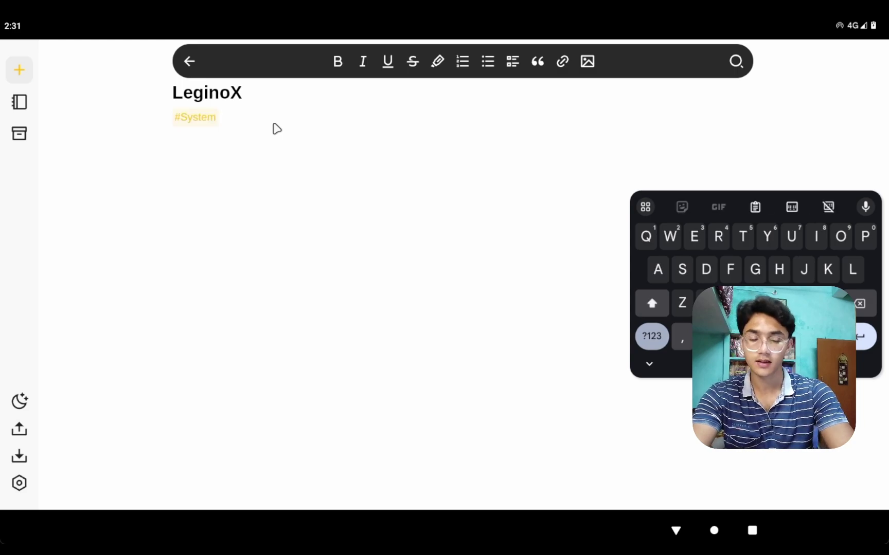
{"action": "type", "text": "Linux"}
{"action": "key", "text": "Return"}
{"action": "type", "text": "Om"}
{"action": "key", "text": "Return"}
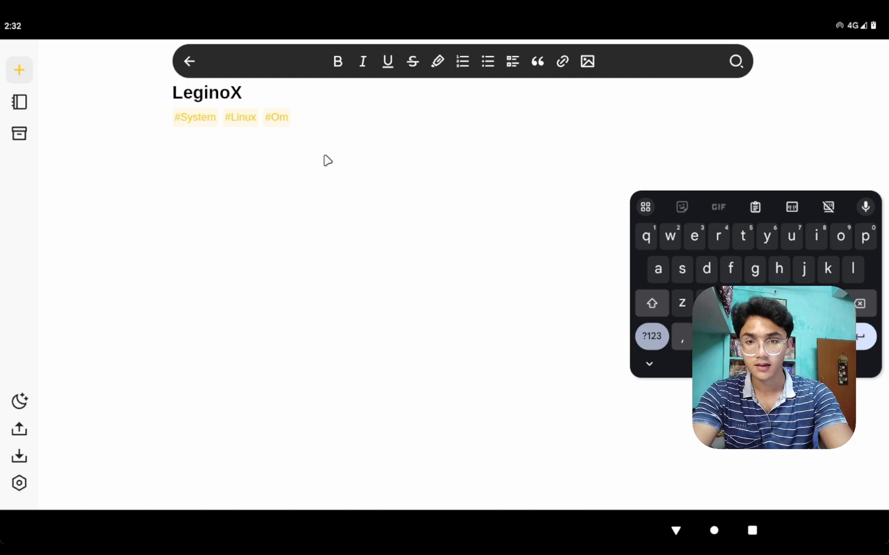
Type 'Hello' into the note body, then launch YouTube from the bottom of the app drawer.
{"action": "type", "text": "Hello"}
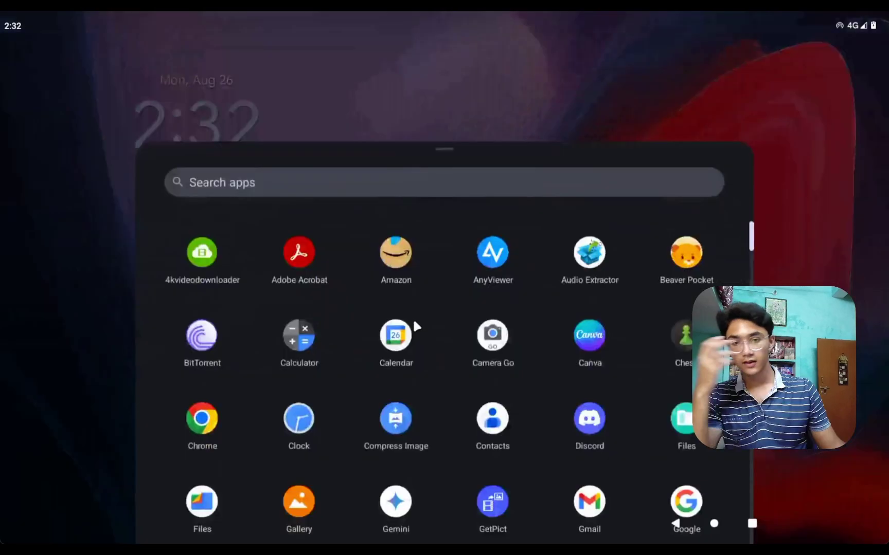
{"action": "left_click_drag", "start_coordinate": [412, 319], "coordinate": [451, 222]}
{"action": "scroll", "coordinate": [452, 245], "scroll_direction": "down", "scroll_amount": 10}
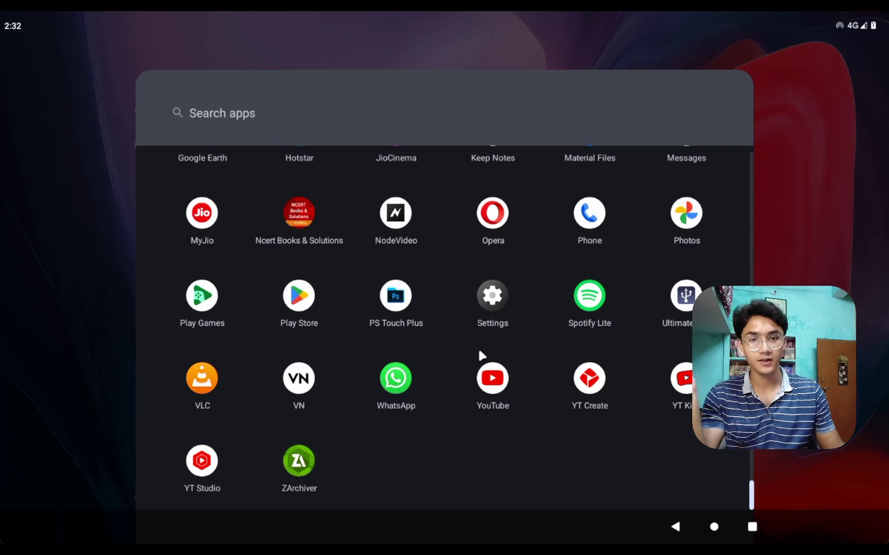
{"action": "left_click", "coordinate": [487, 371]}
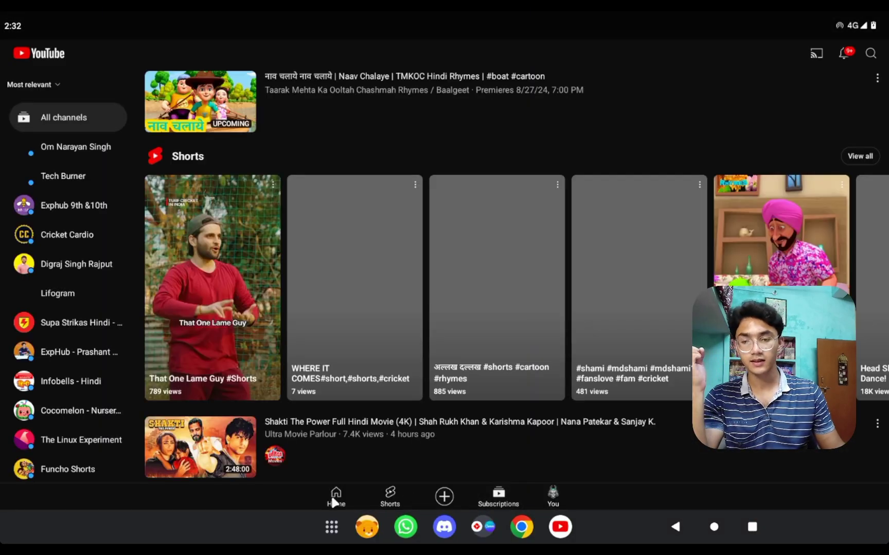
Play the Coldplay electronic music mix from the Home feed, then go home and show recent apps.
{"action": "left_click", "coordinate": [333, 495]}
{"action": "scroll", "coordinate": [378, 388], "scroll_direction": "down", "scroll_amount": 2}
{"action": "scroll", "coordinate": [381, 384], "scroll_direction": "down", "scroll_amount": 5}
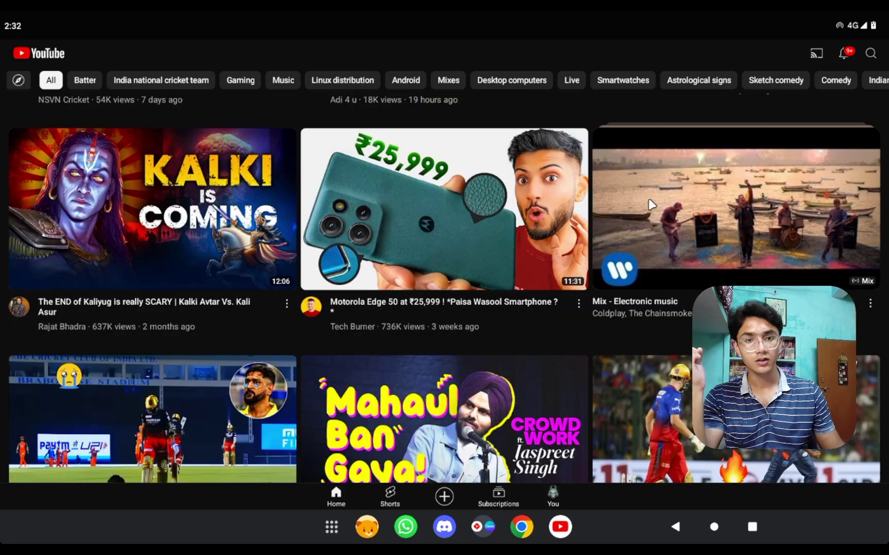
{"action": "left_click", "coordinate": [724, 191]}
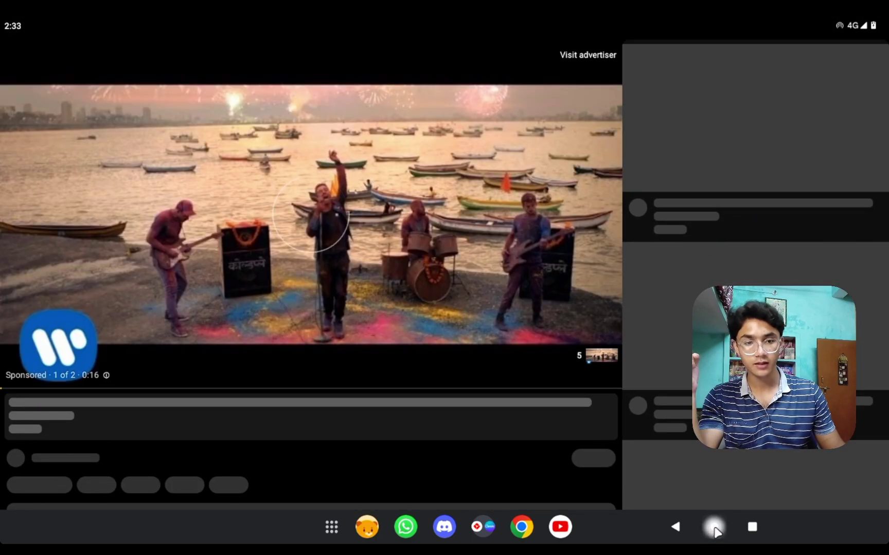
{"action": "left_click", "coordinate": [715, 525]}
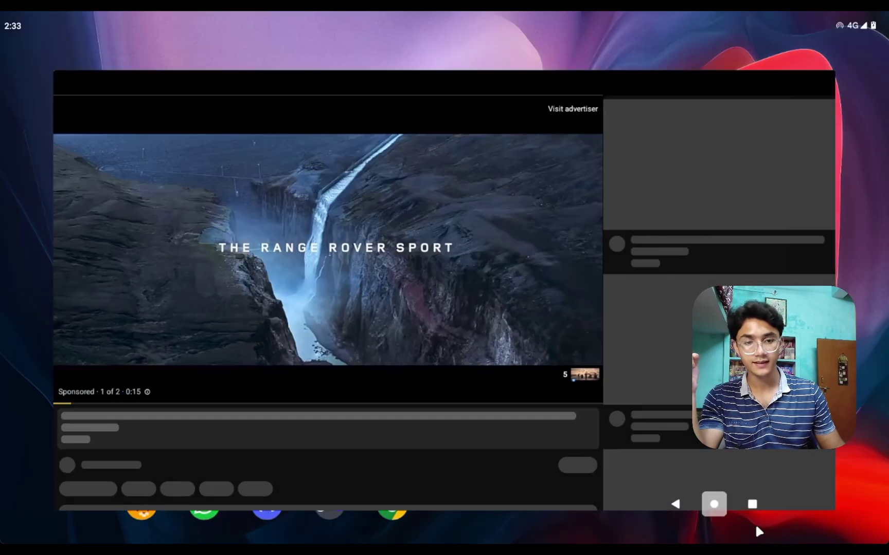
{"action": "left_click", "coordinate": [751, 504]}
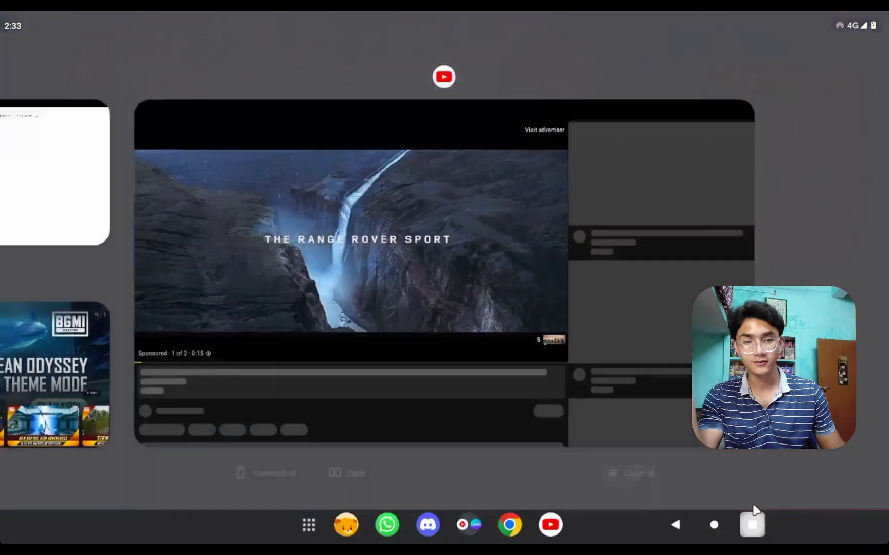
Scroll through the Google Discover feed, return home, and open the full installed-apps list.
{"action": "left_click", "coordinate": [709, 528]}
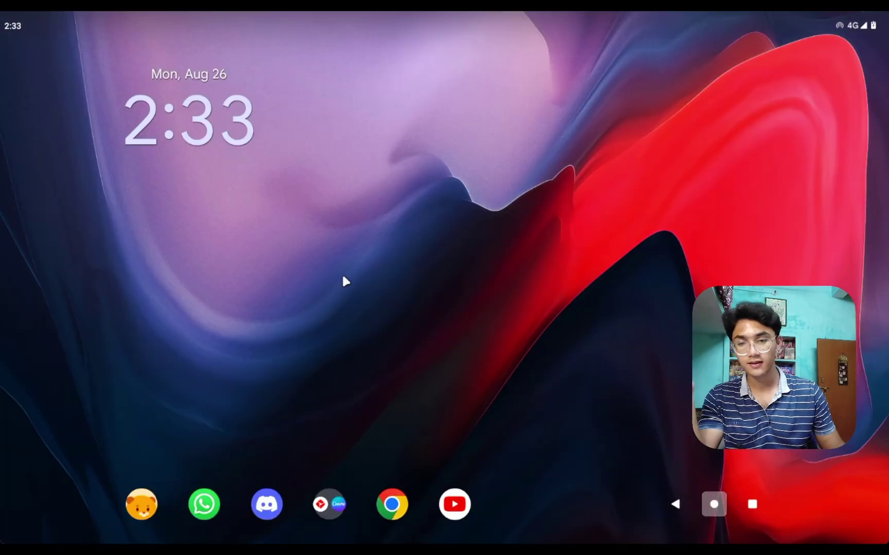
{"action": "left_click_drag", "start_coordinate": [288, 270], "coordinate": [361, 247]}
{"action": "scroll", "coordinate": [355, 305], "scroll_direction": "down", "scroll_amount": 7}
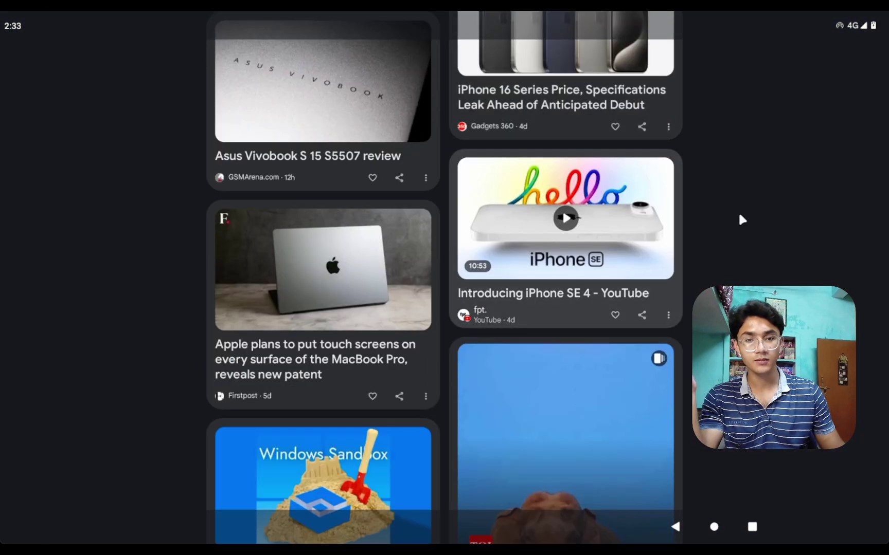
{"action": "left_click_drag", "start_coordinate": [739, 216], "coordinate": [361, 254]}
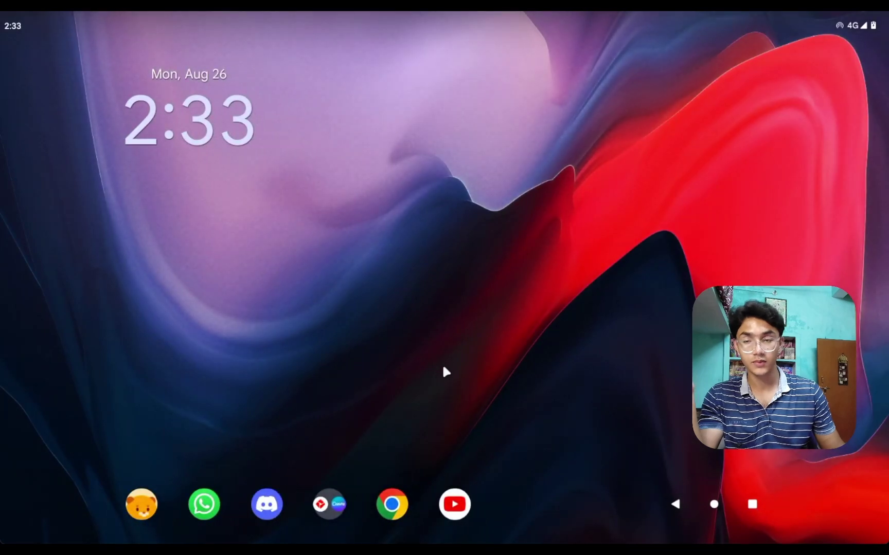
{"action": "left_click_drag", "start_coordinate": [438, 414], "coordinate": [437, 386]}
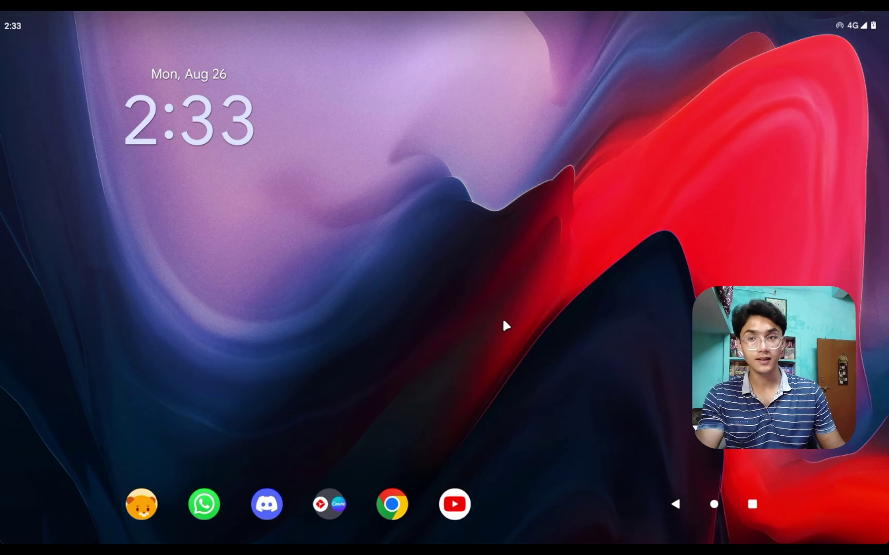
{"action": "left_click_drag", "start_coordinate": [555, 469], "coordinate": [547, 398]}
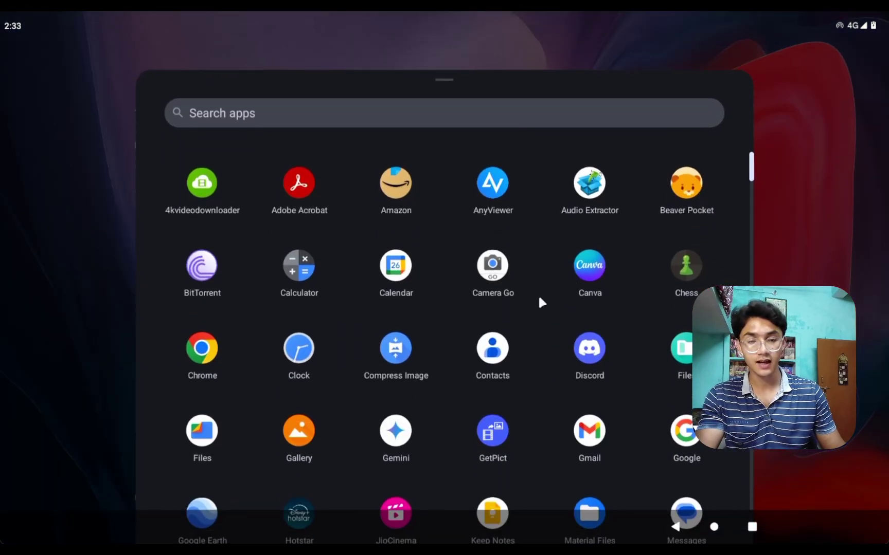
{"action": "mouse_move", "coordinate": [538, 297]}
{"action": "left_mouse_down"}
{"action": "mouse_move", "coordinate": [549, 437]}
{"action": "mouse_move", "coordinate": [536, 293]}
{"action": "left_mouse_up"}
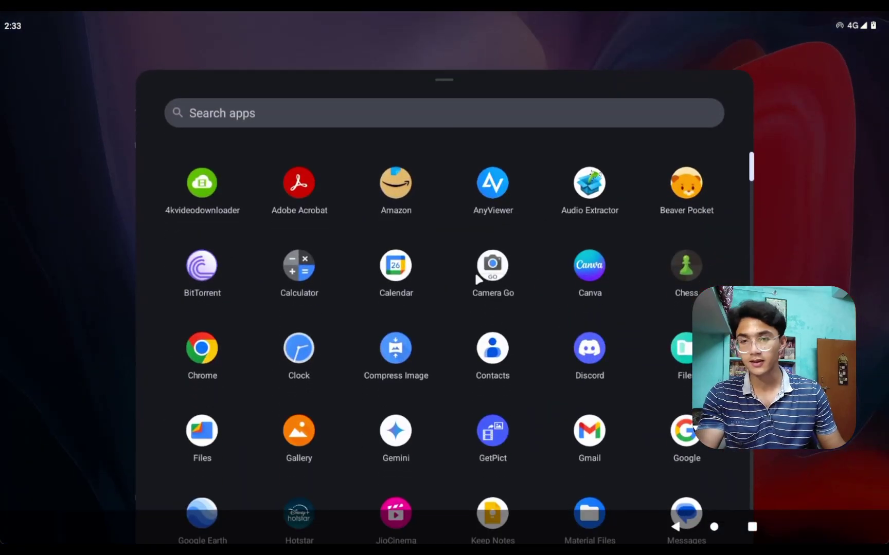